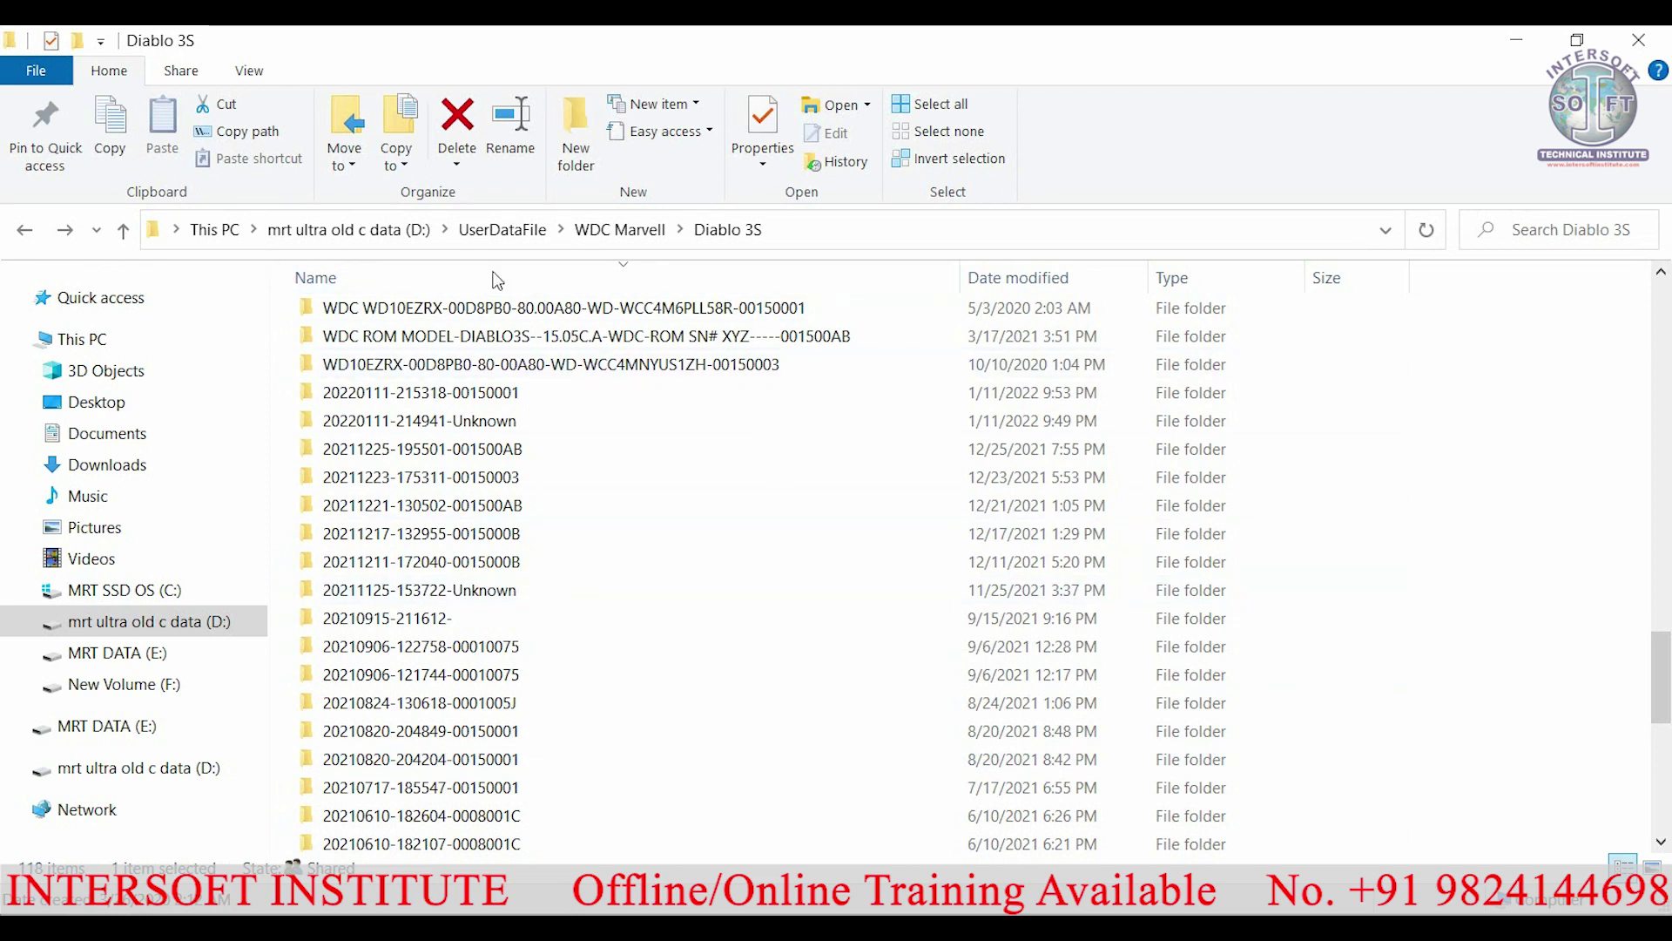
Navigate from This PC into the G:\5222-2\File Image folder.
{"action": "left_click", "coordinate": [82, 338]}
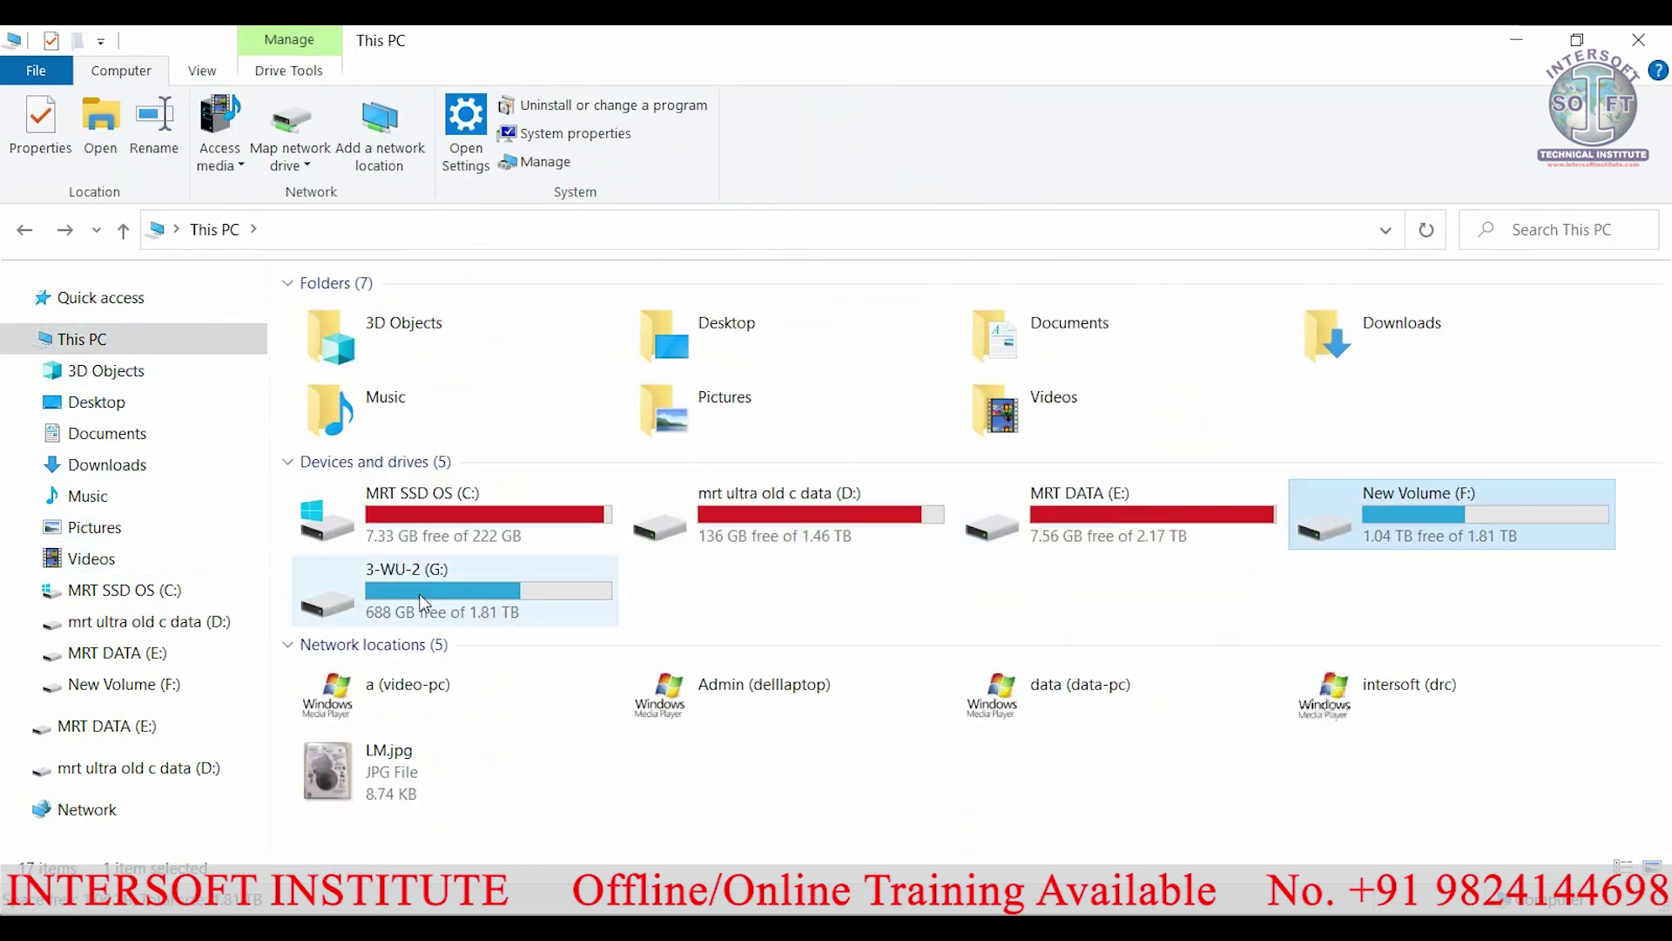
{"action": "left_click", "coordinate": [422, 599]}
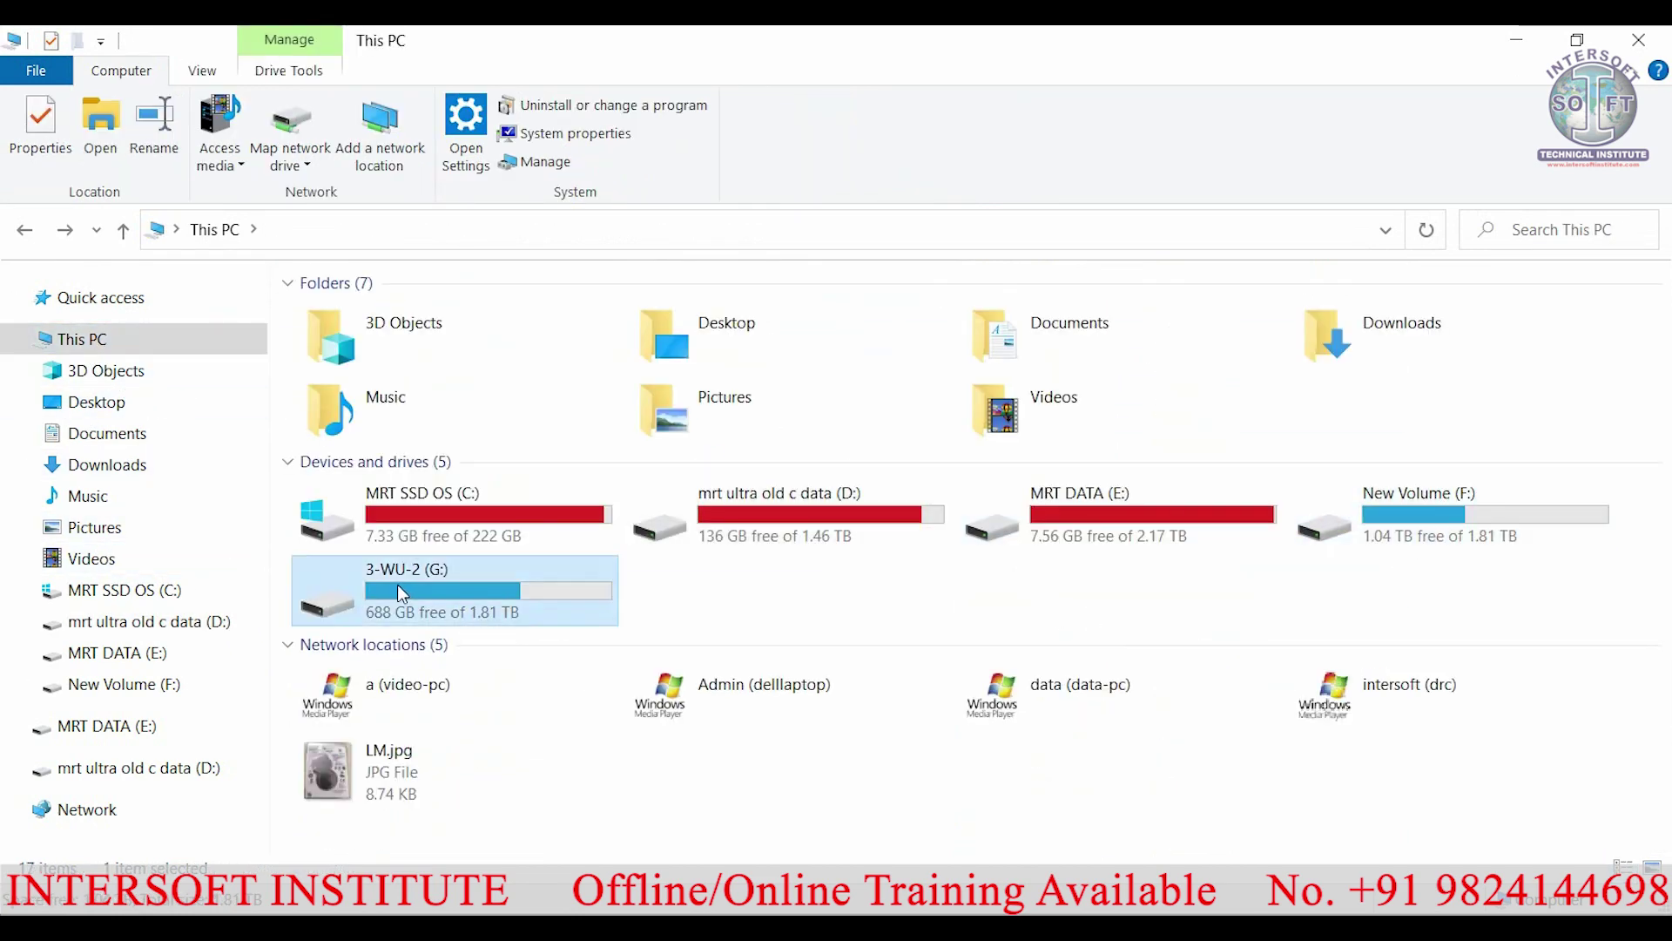
{"action": "double_click", "coordinate": [500, 596]}
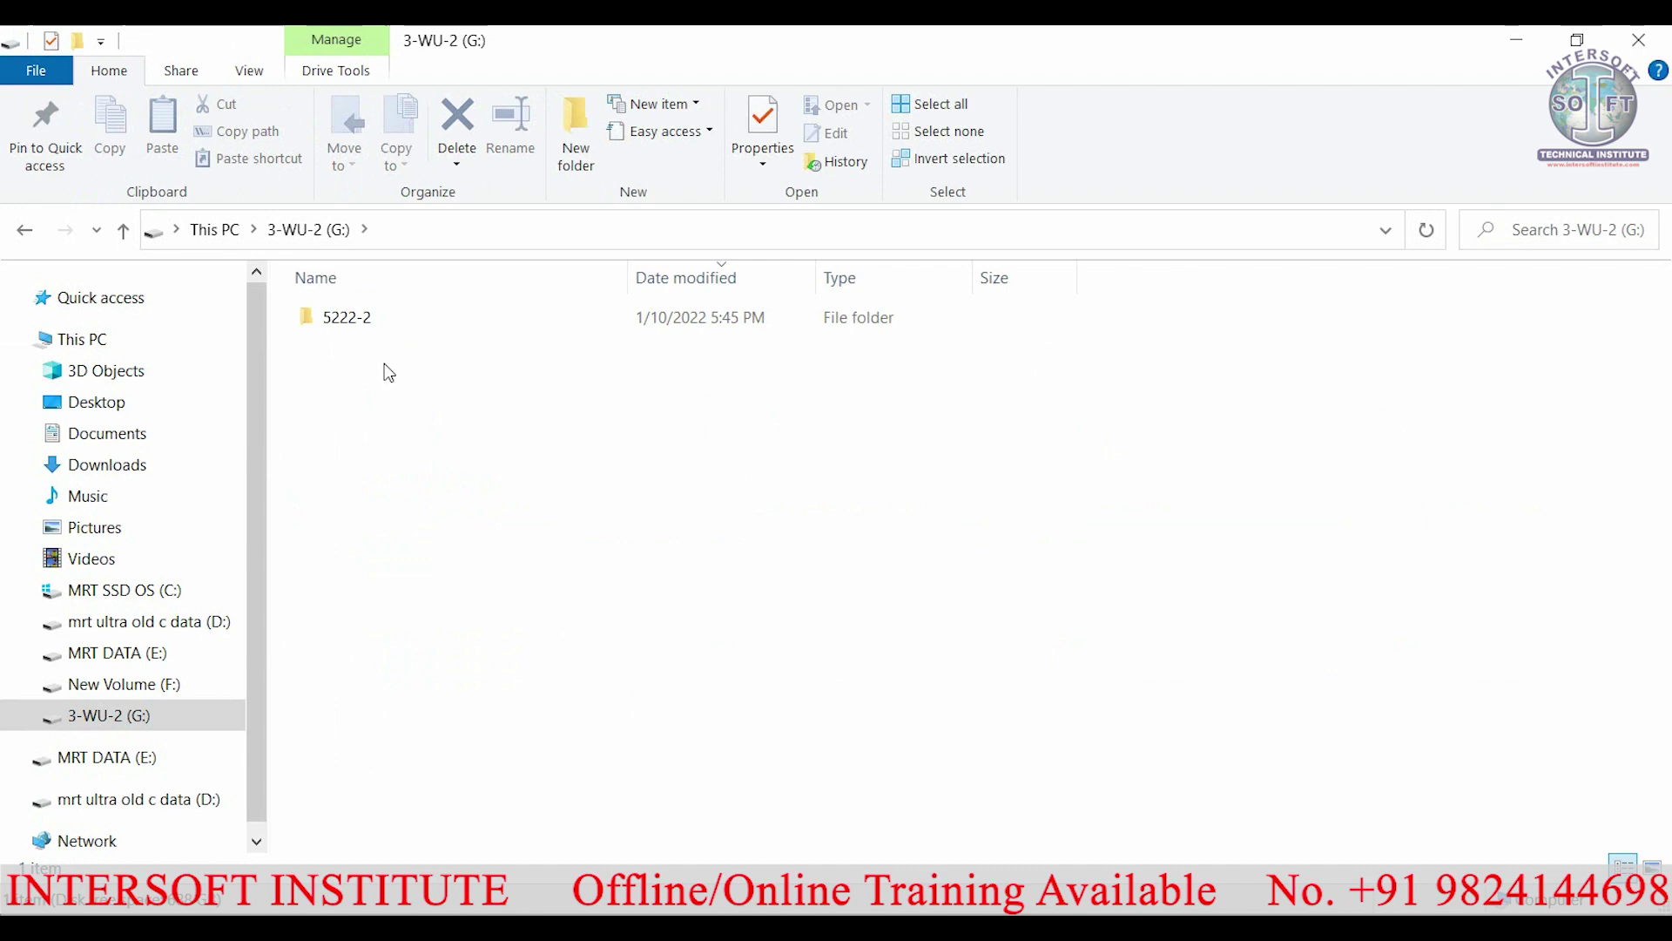
{"action": "double_click", "coordinate": [348, 317]}
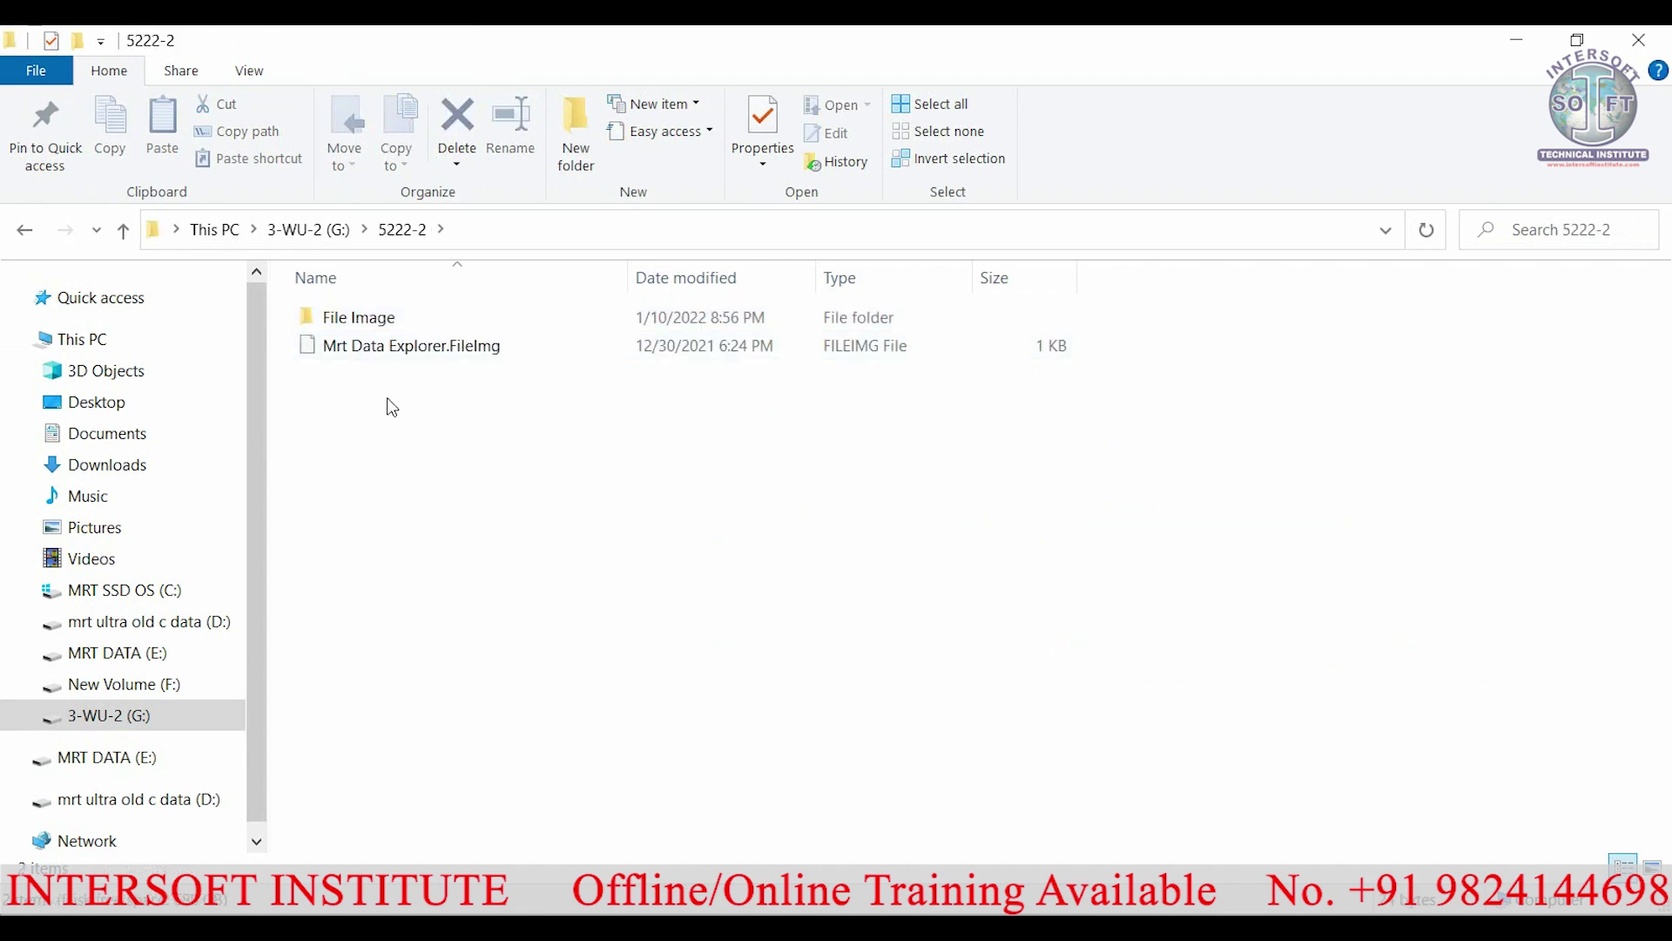
{"action": "double_click", "coordinate": [358, 318]}
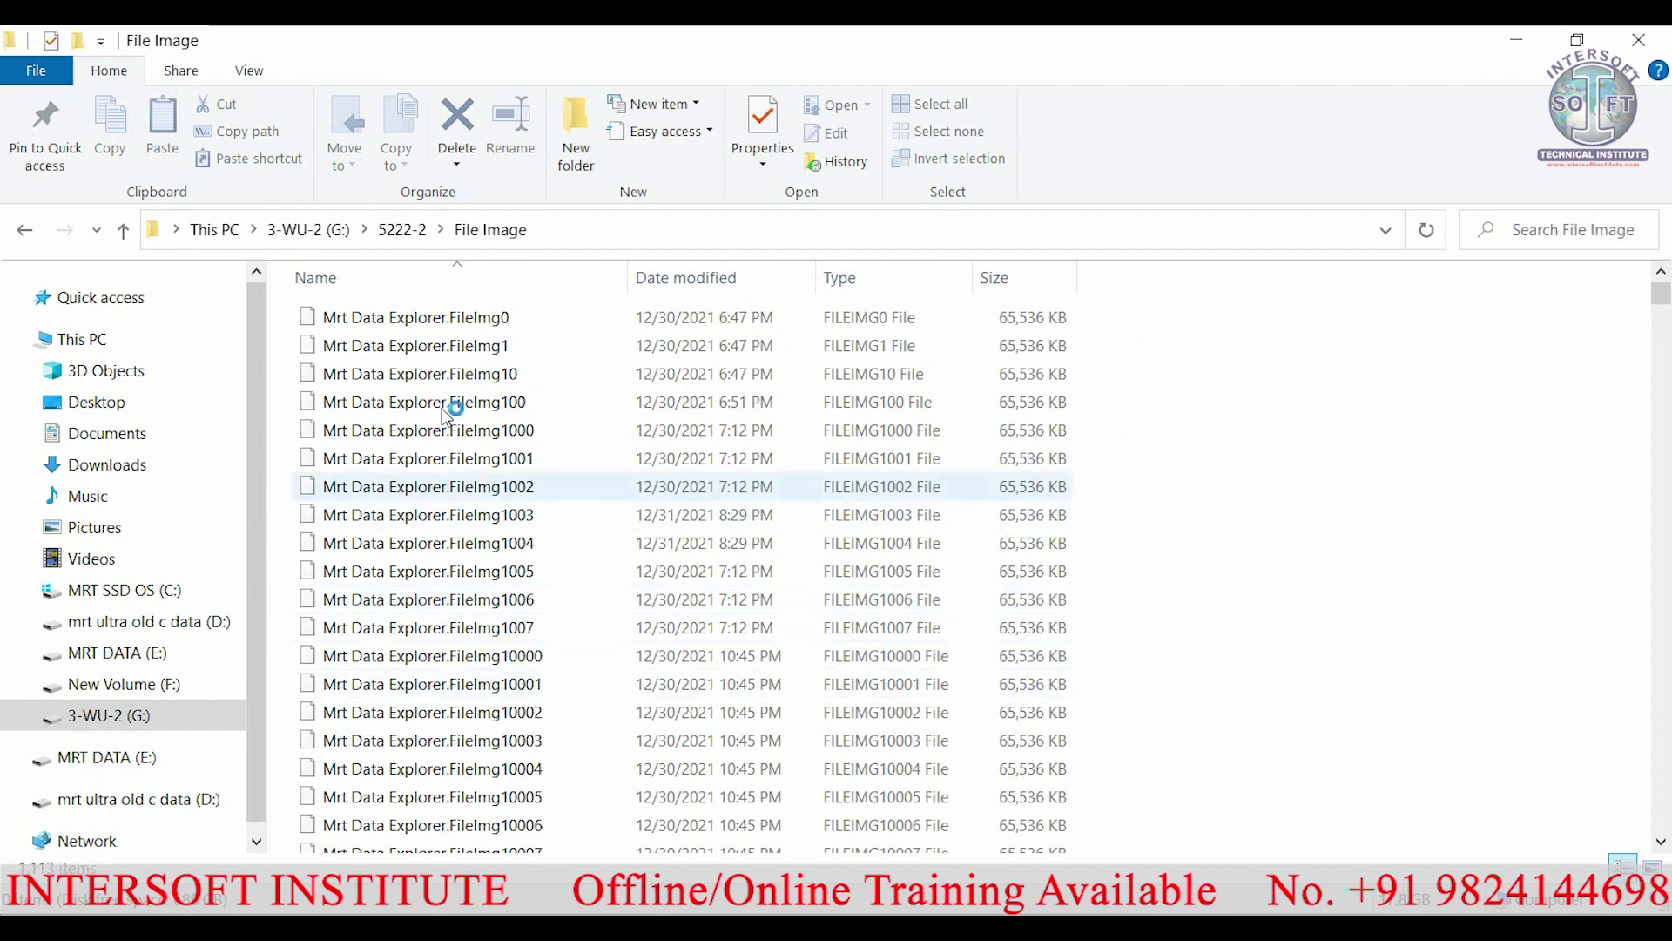
Back out to This PC, then reopen G:\5222-2\File Image to browse its Mrt Data Explorer image files.
{"action": "left_click", "coordinate": [403, 230]}
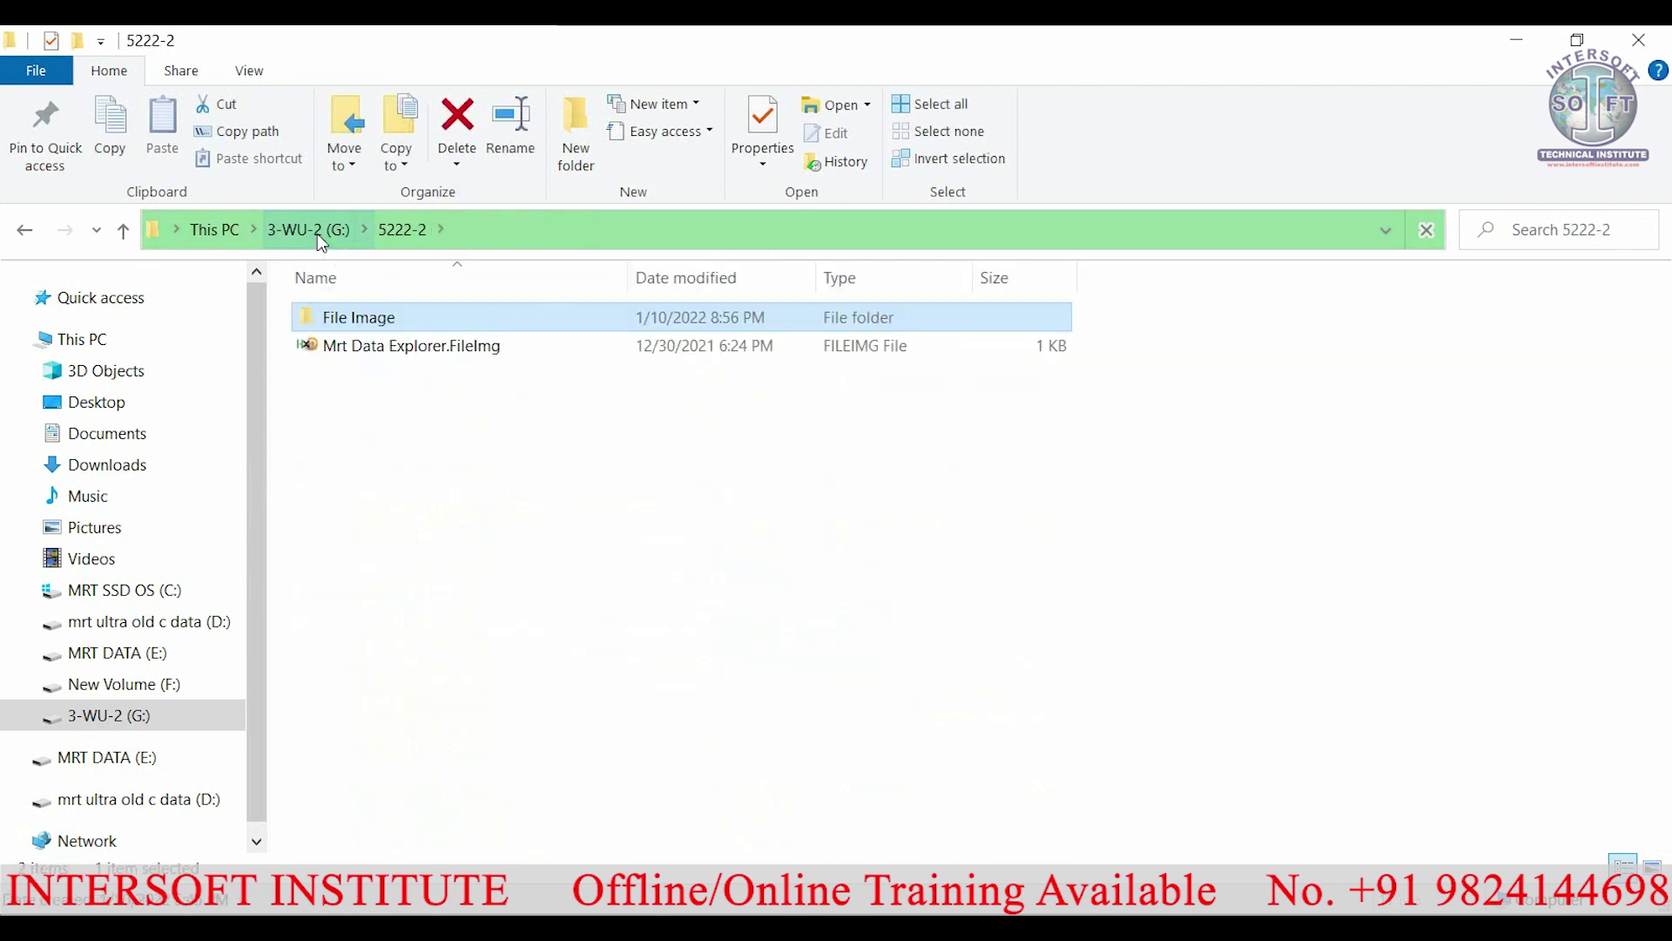
{"action": "left_click", "coordinate": [317, 234]}
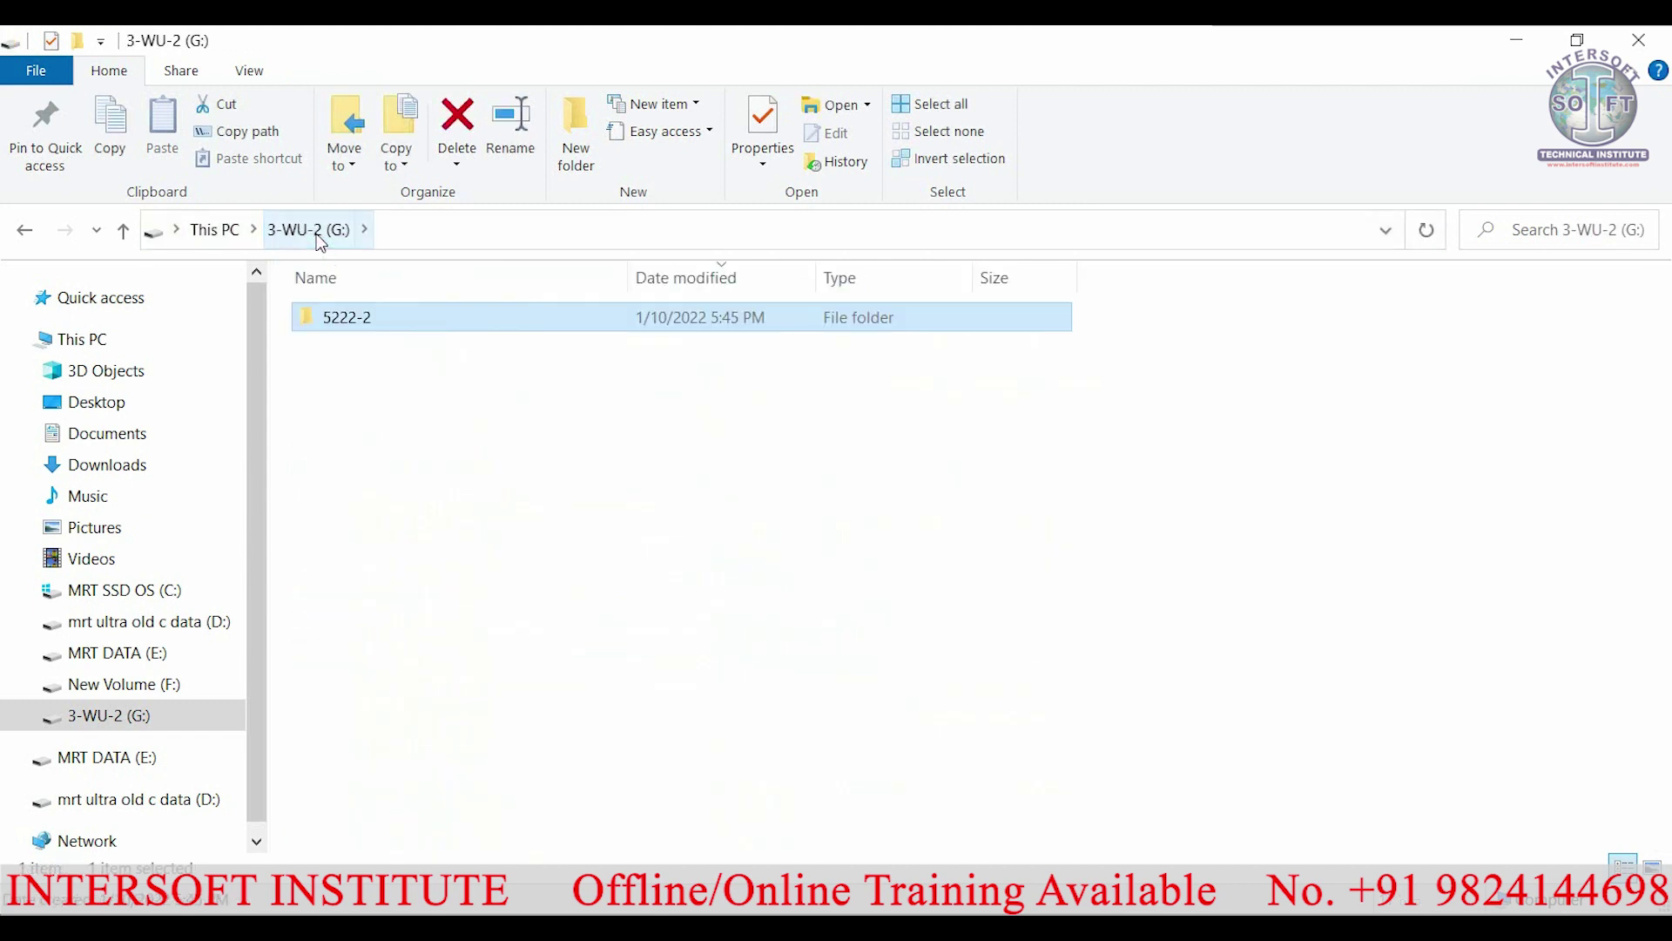
{"action": "left_click", "coordinate": [214, 229]}
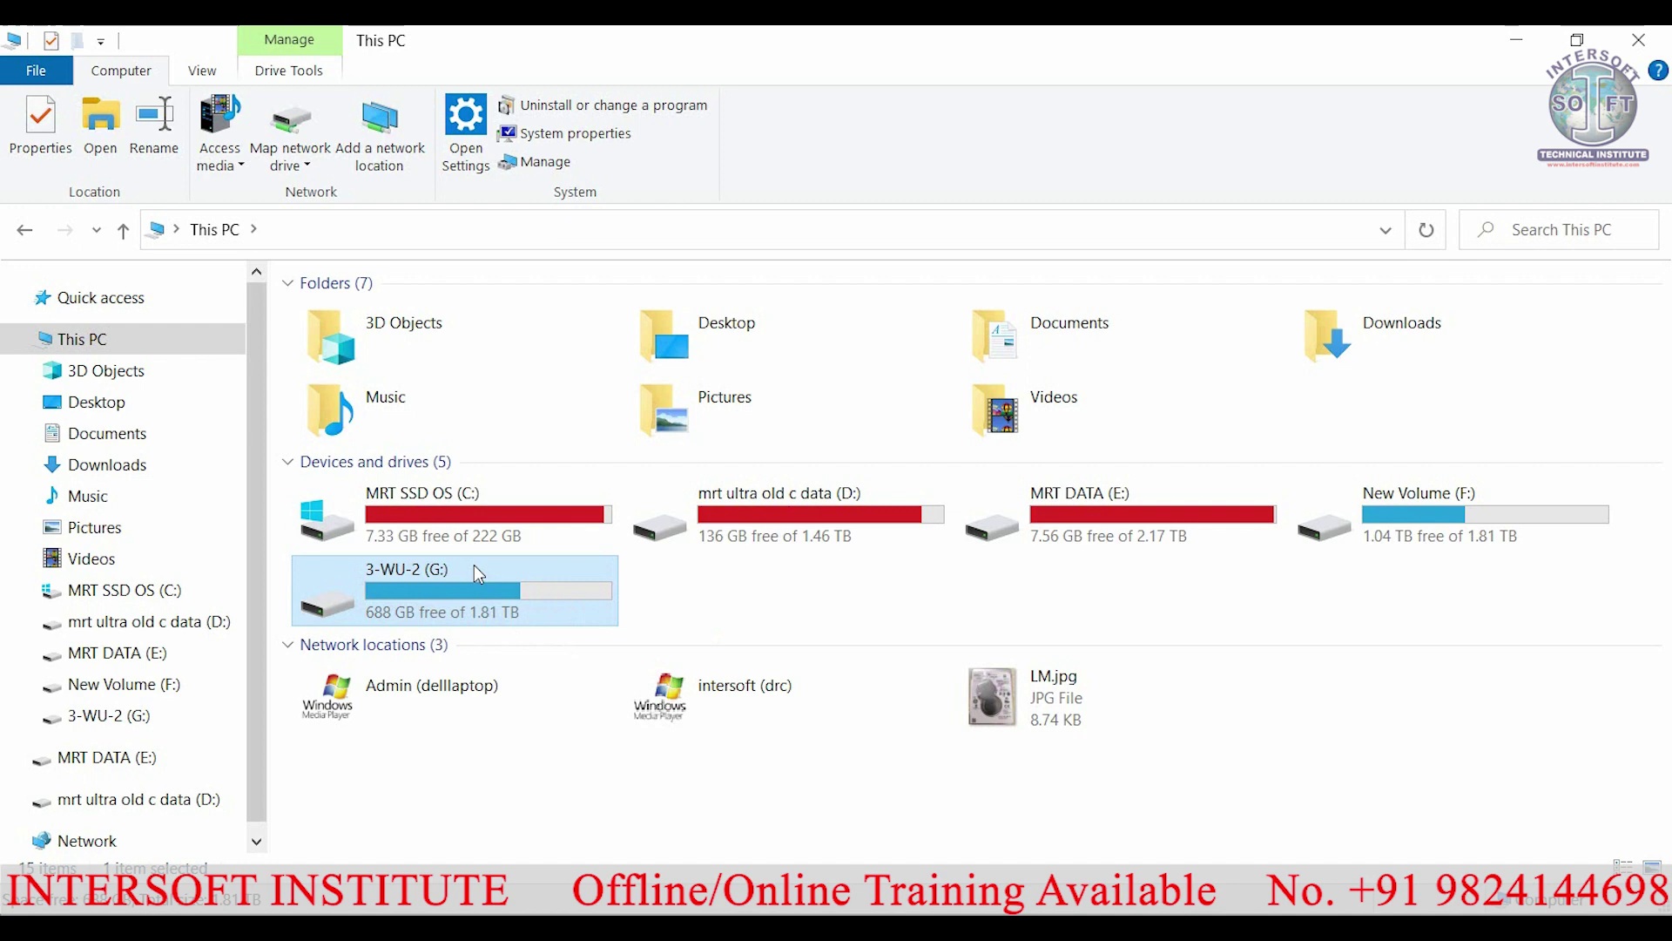
{"action": "double_click", "coordinate": [432, 587]}
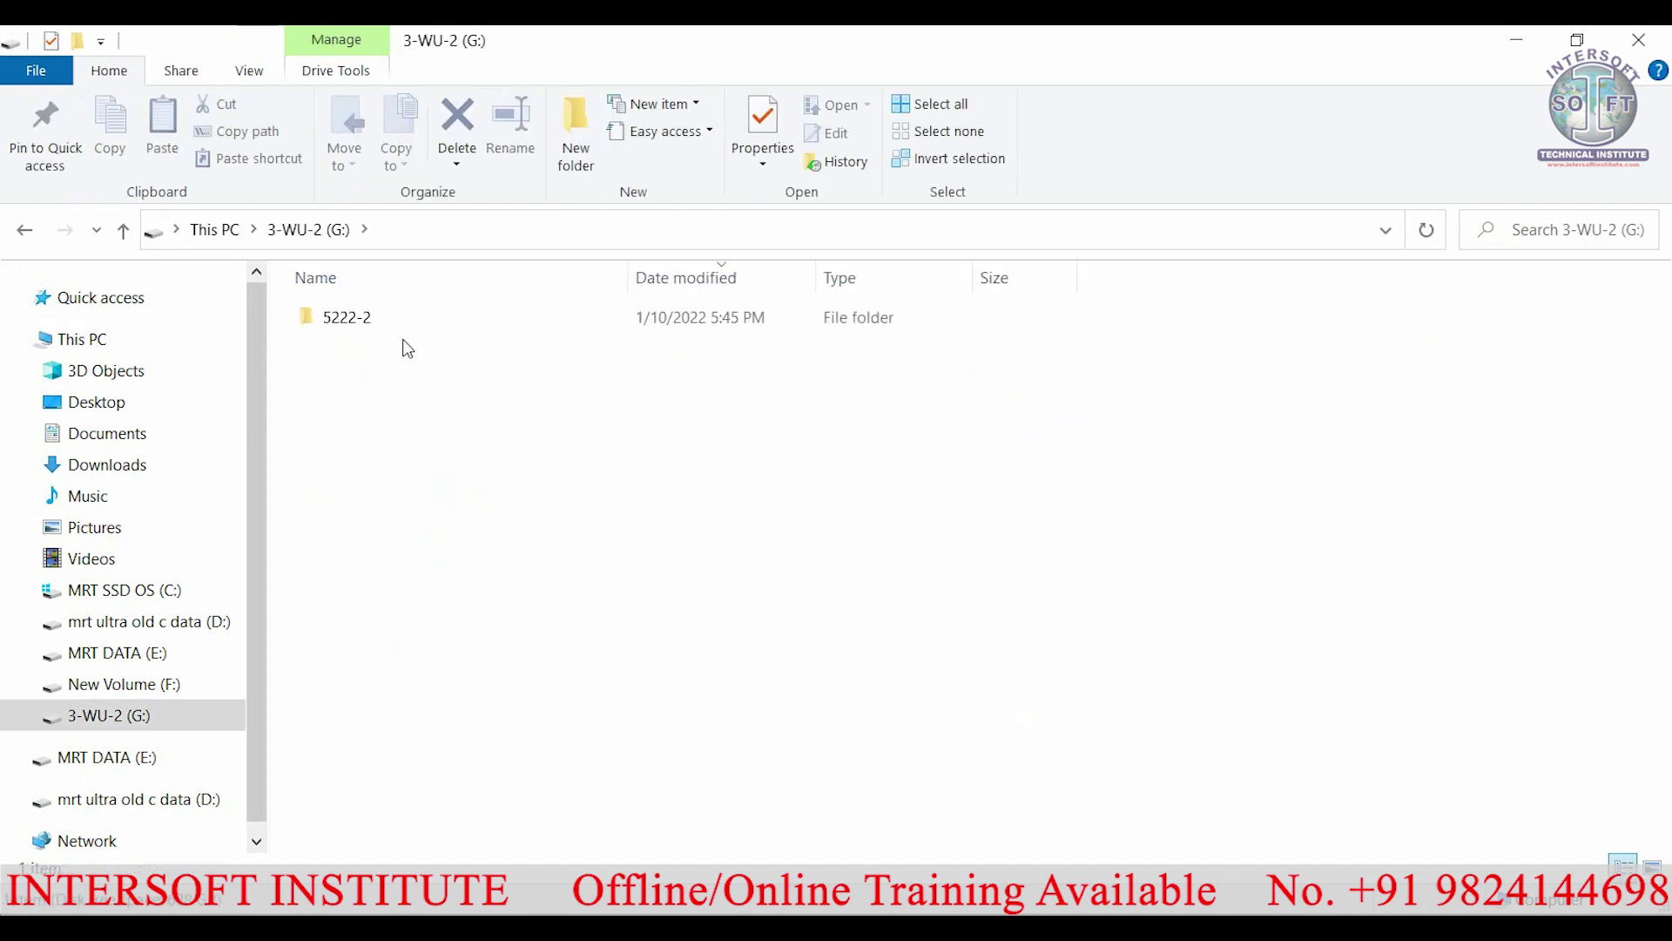
{"action": "double_click", "coordinate": [342, 318]}
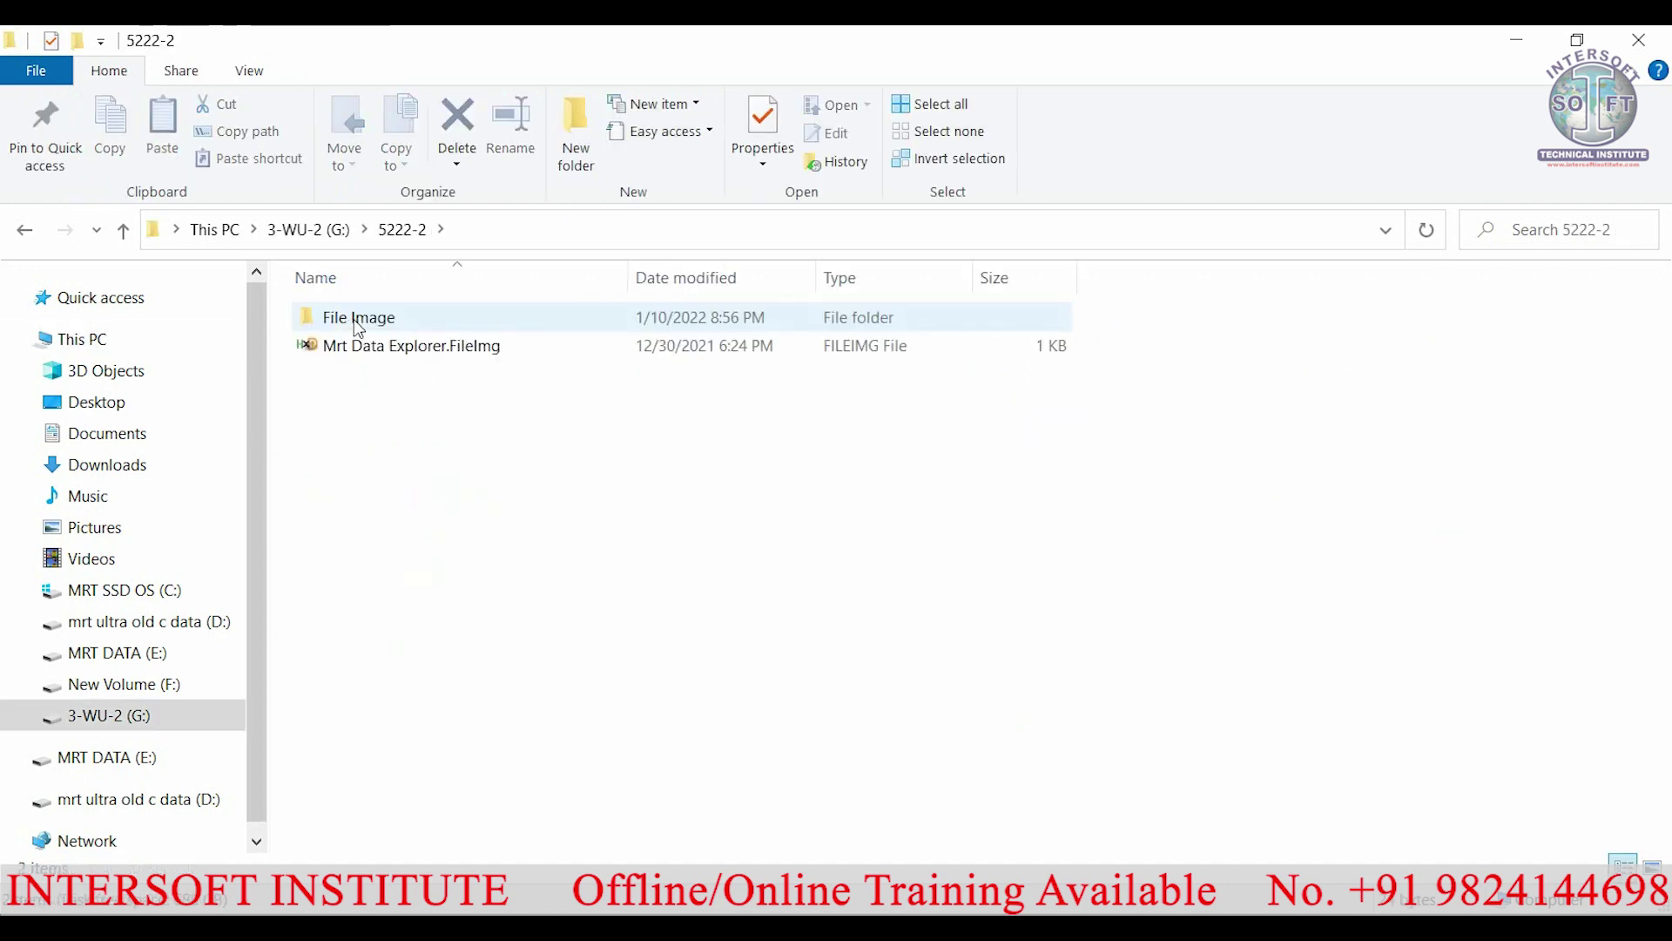
{"action": "double_click", "coordinate": [350, 316]}
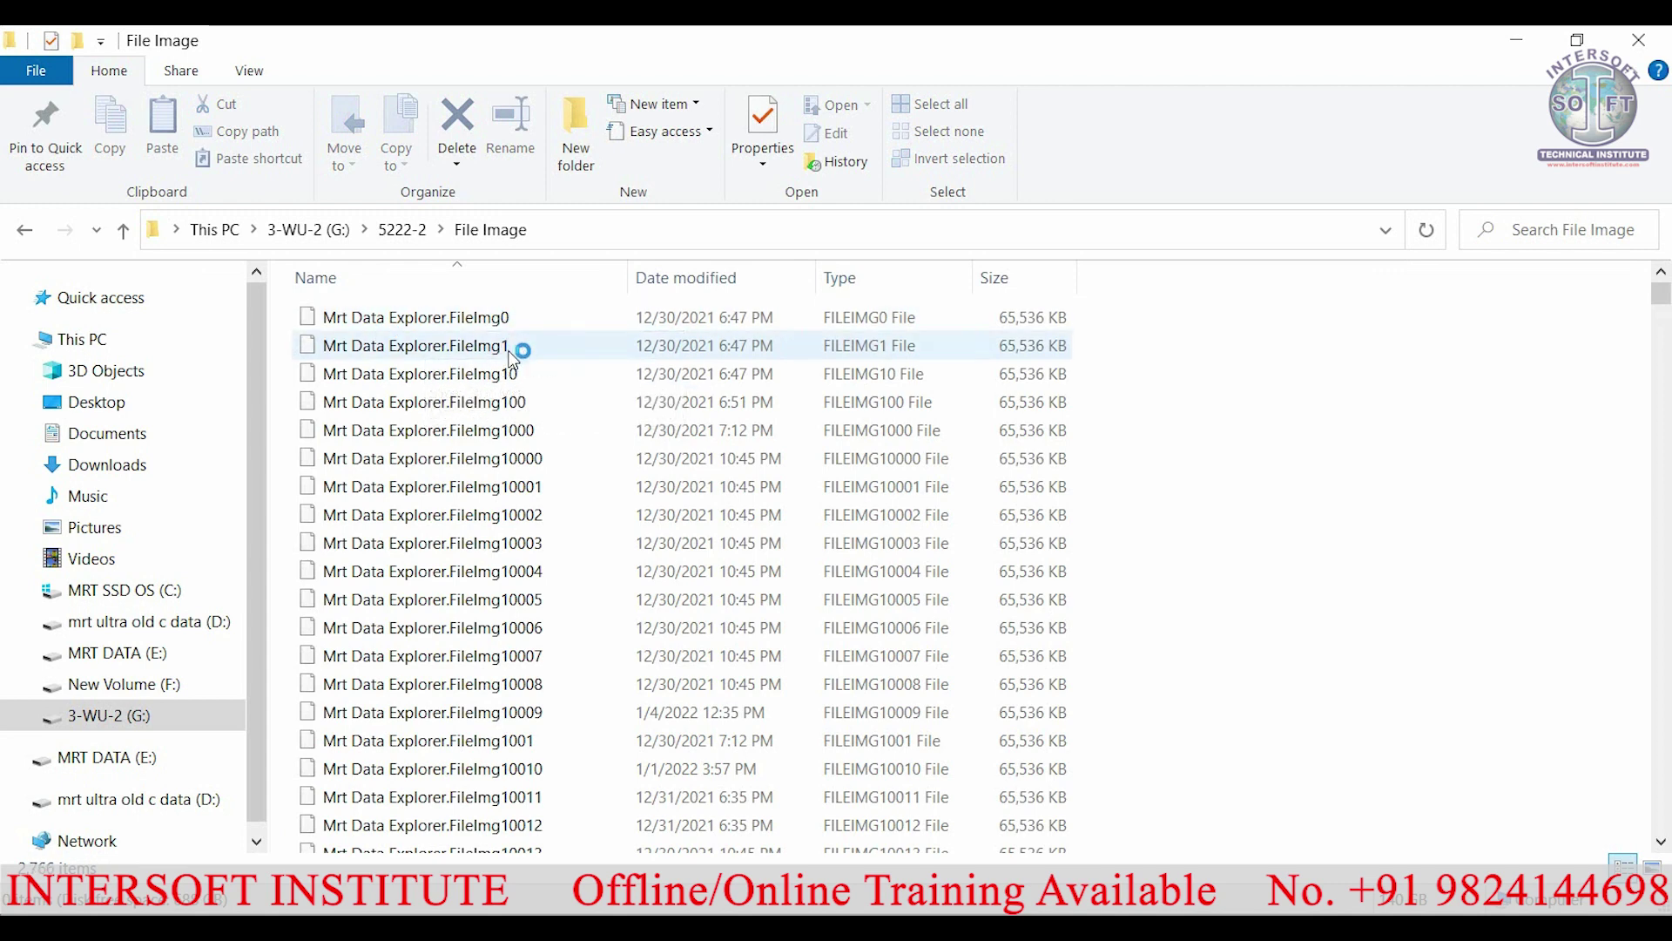
{"action": "scroll", "coordinate": [564, 671], "scroll_direction": "down", "scroll_amount": 5}
{"action": "scroll", "coordinate": [564, 670], "scroll_direction": "down", "scroll_amount": 3}
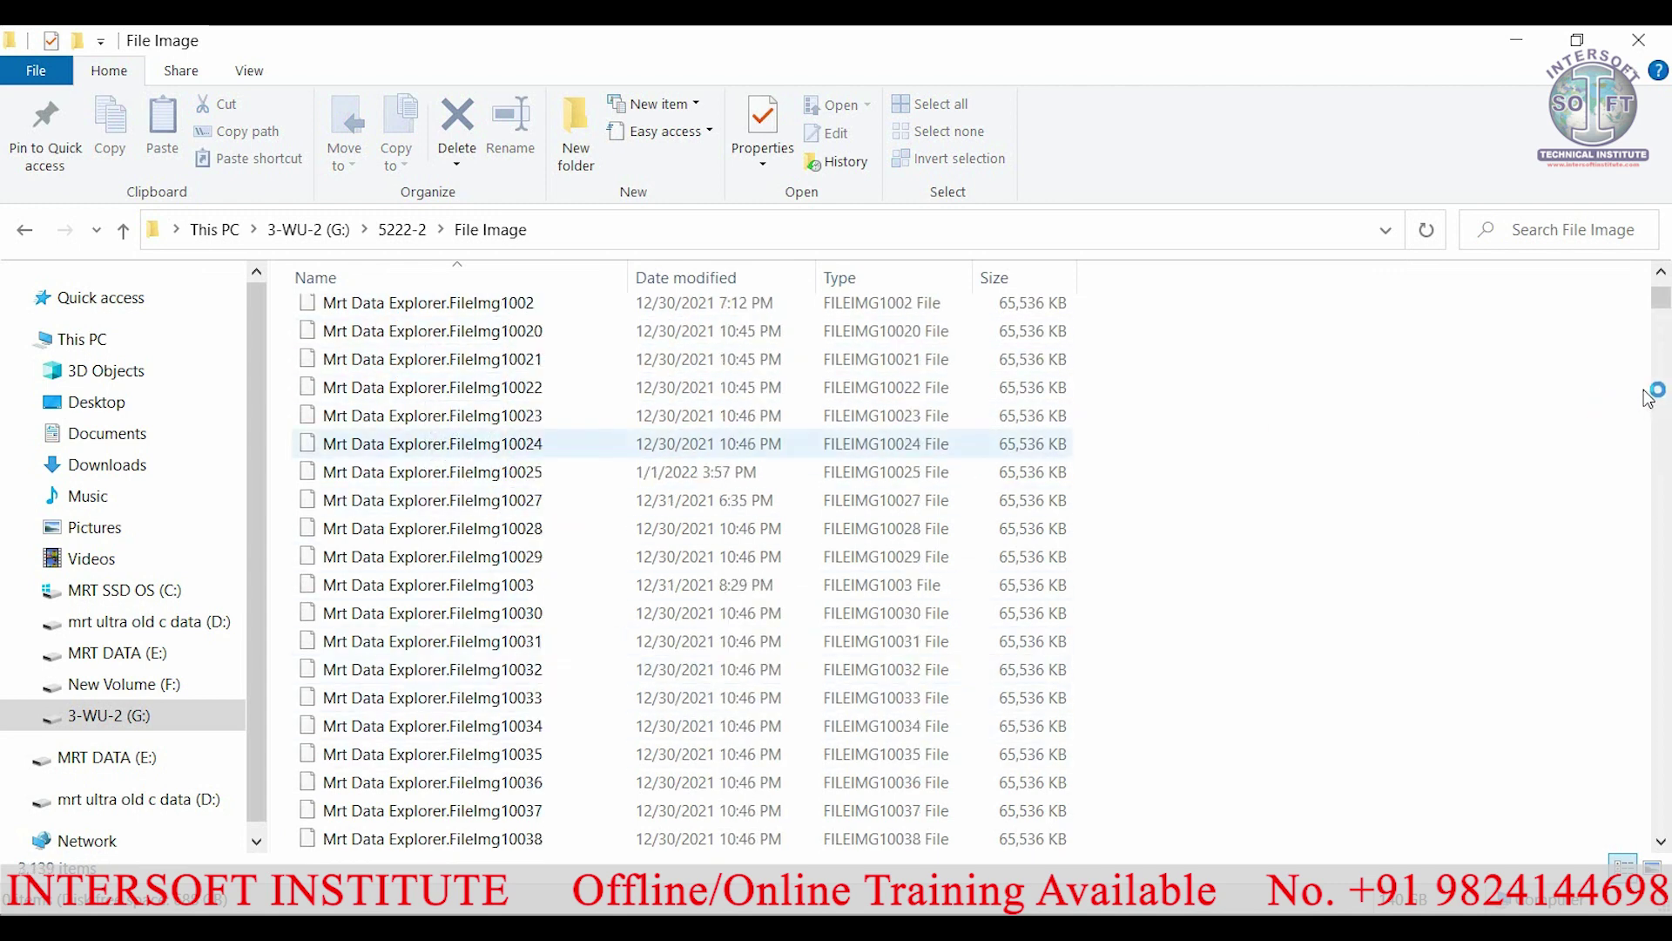
{"action": "left_click_drag", "start_coordinate": [1662, 293], "coordinate": [1643, 760]}
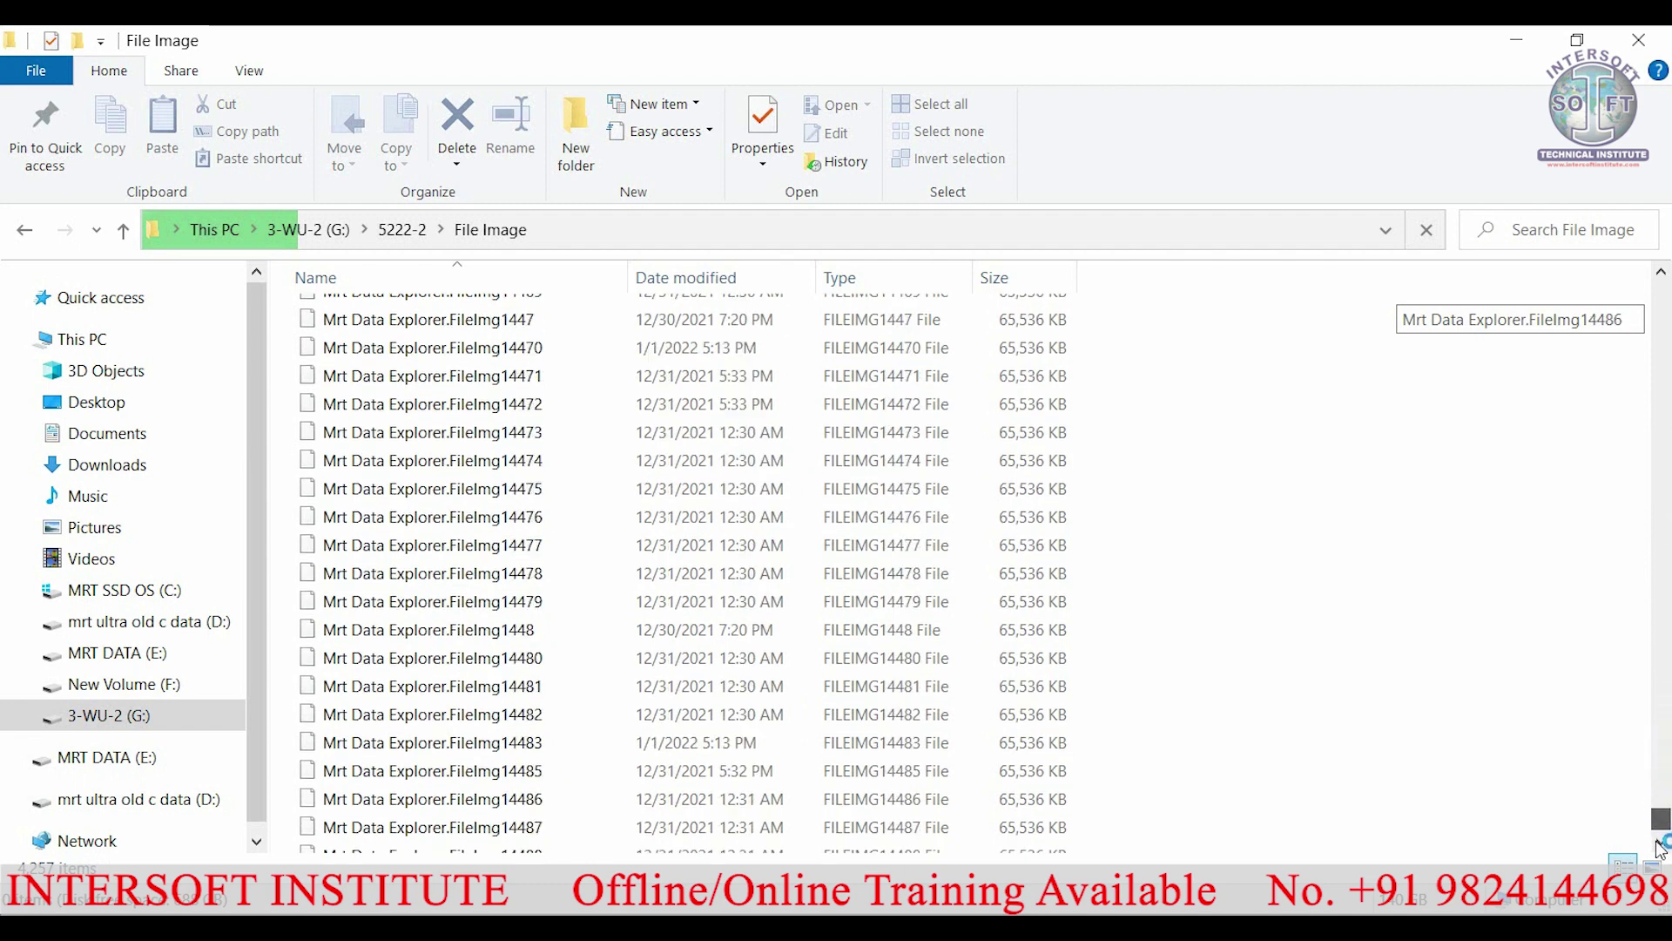
{"action": "left_click_drag", "start_coordinate": [1642, 761], "coordinate": [1663, 855]}
{"action": "left_click_drag", "start_coordinate": [1640, 634], "coordinate": [1661, 281]}
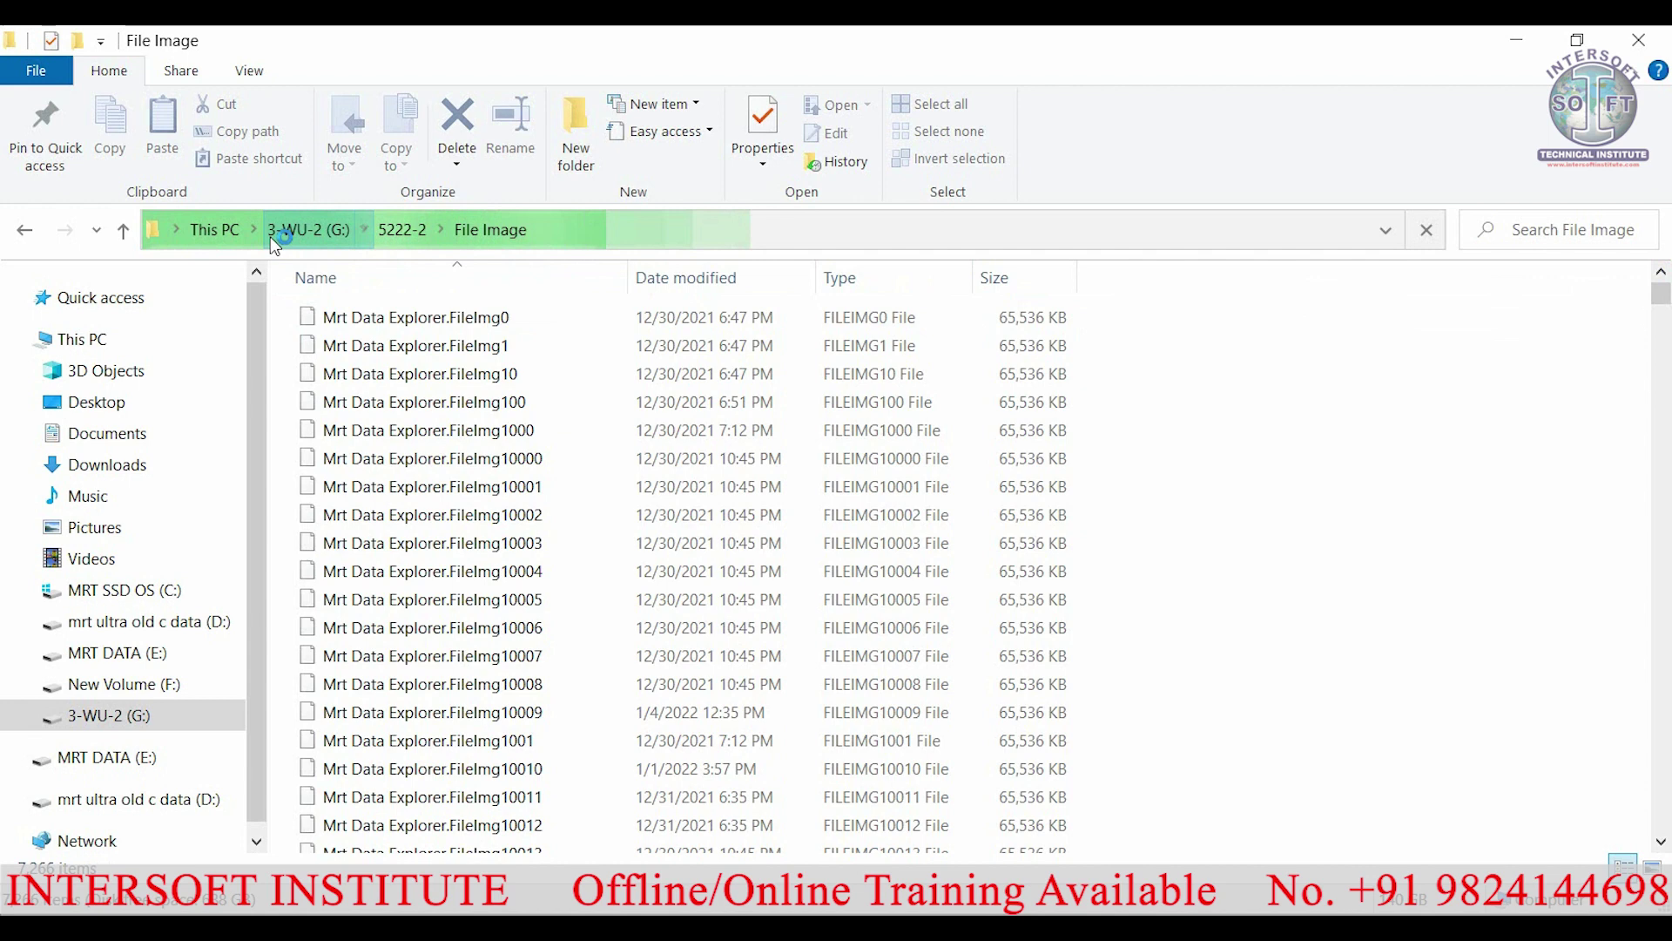
Show Disk drives in Device Manager and select the WD Elements 25A2 USB Device.
{"action": "left_click", "coordinate": [307, 230]}
{"action": "left_click", "coordinate": [219, 232]}
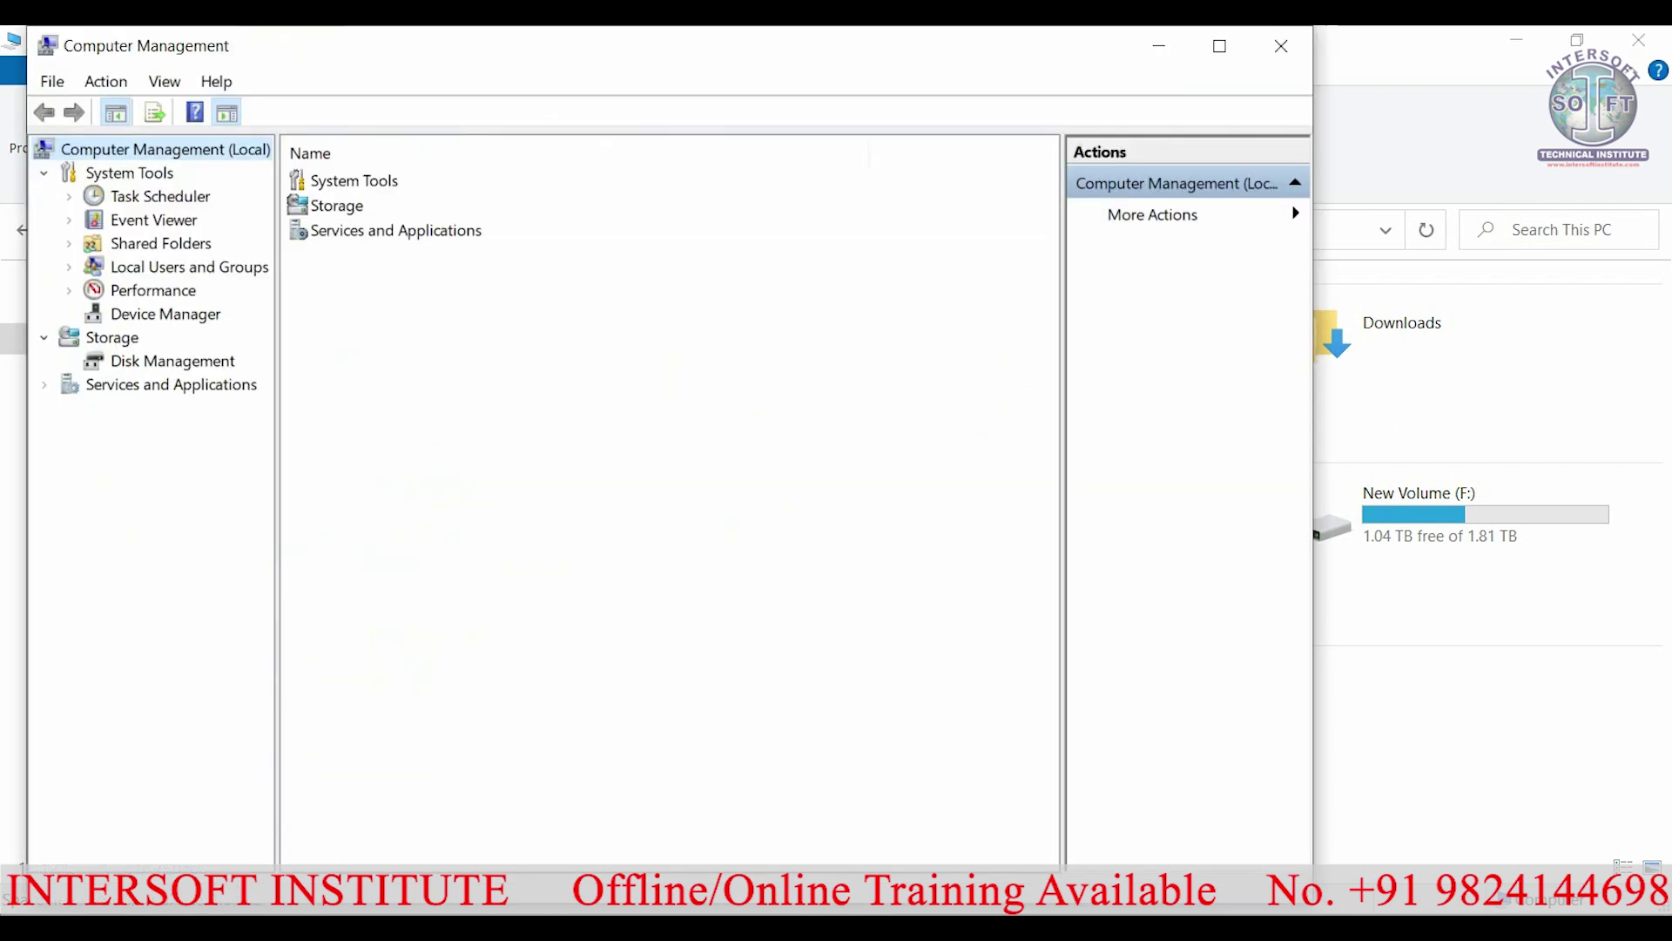
{"action": "left_click", "coordinate": [172, 318]}
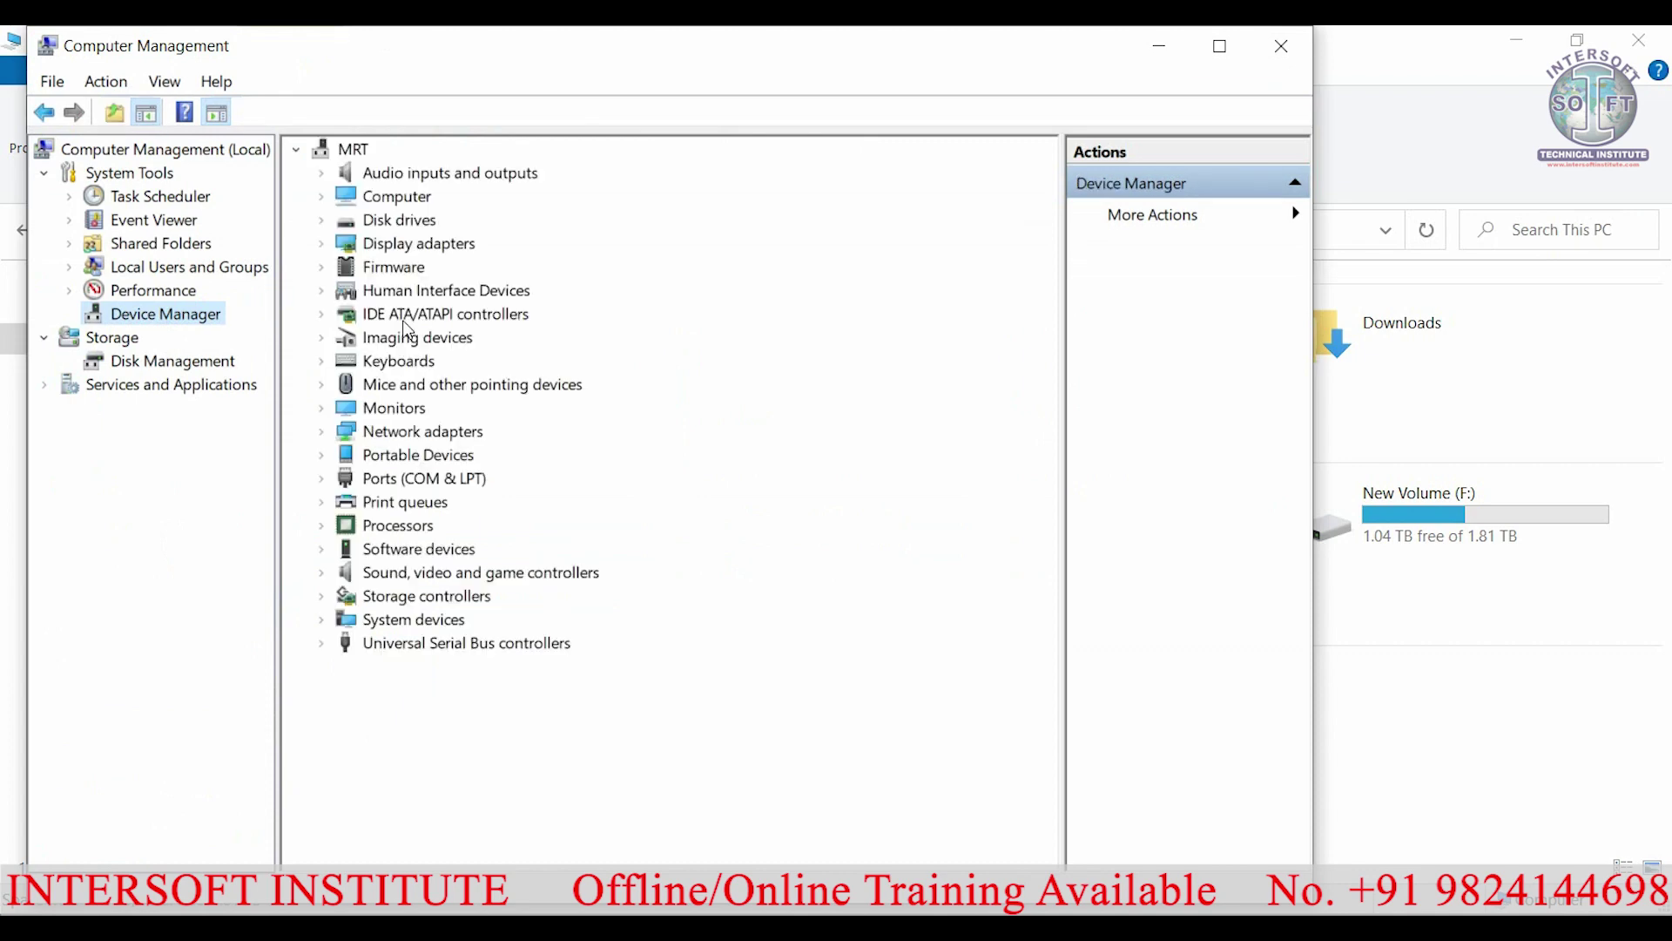
{"action": "left_click", "coordinate": [324, 220]}
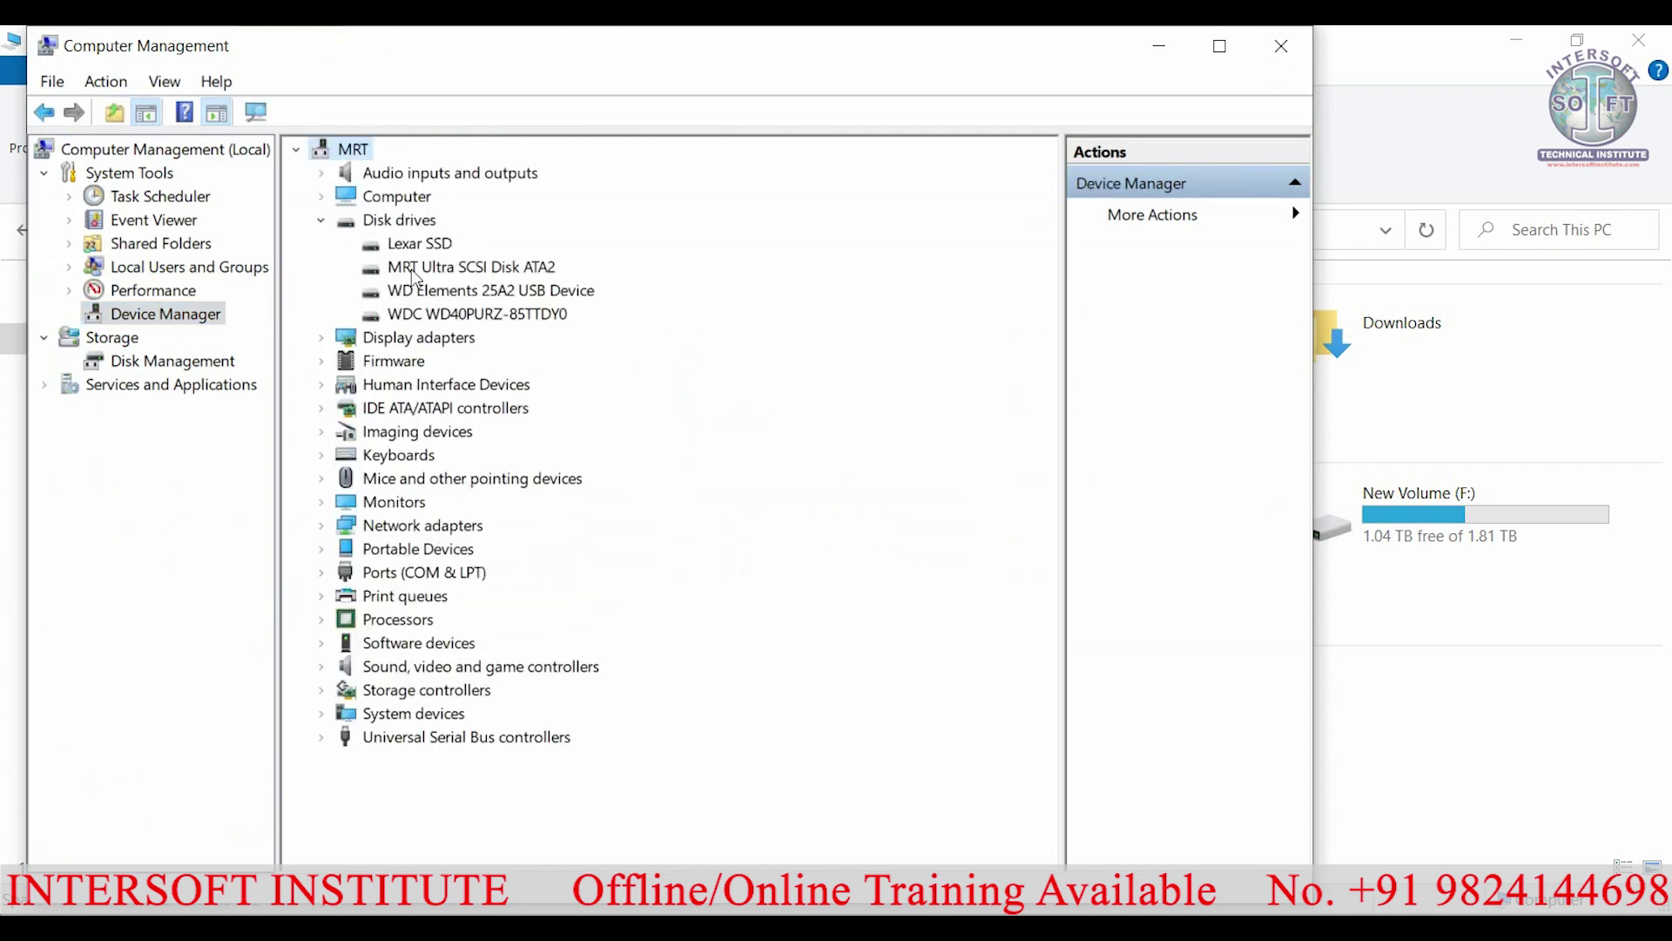
{"action": "left_click", "coordinate": [450, 294]}
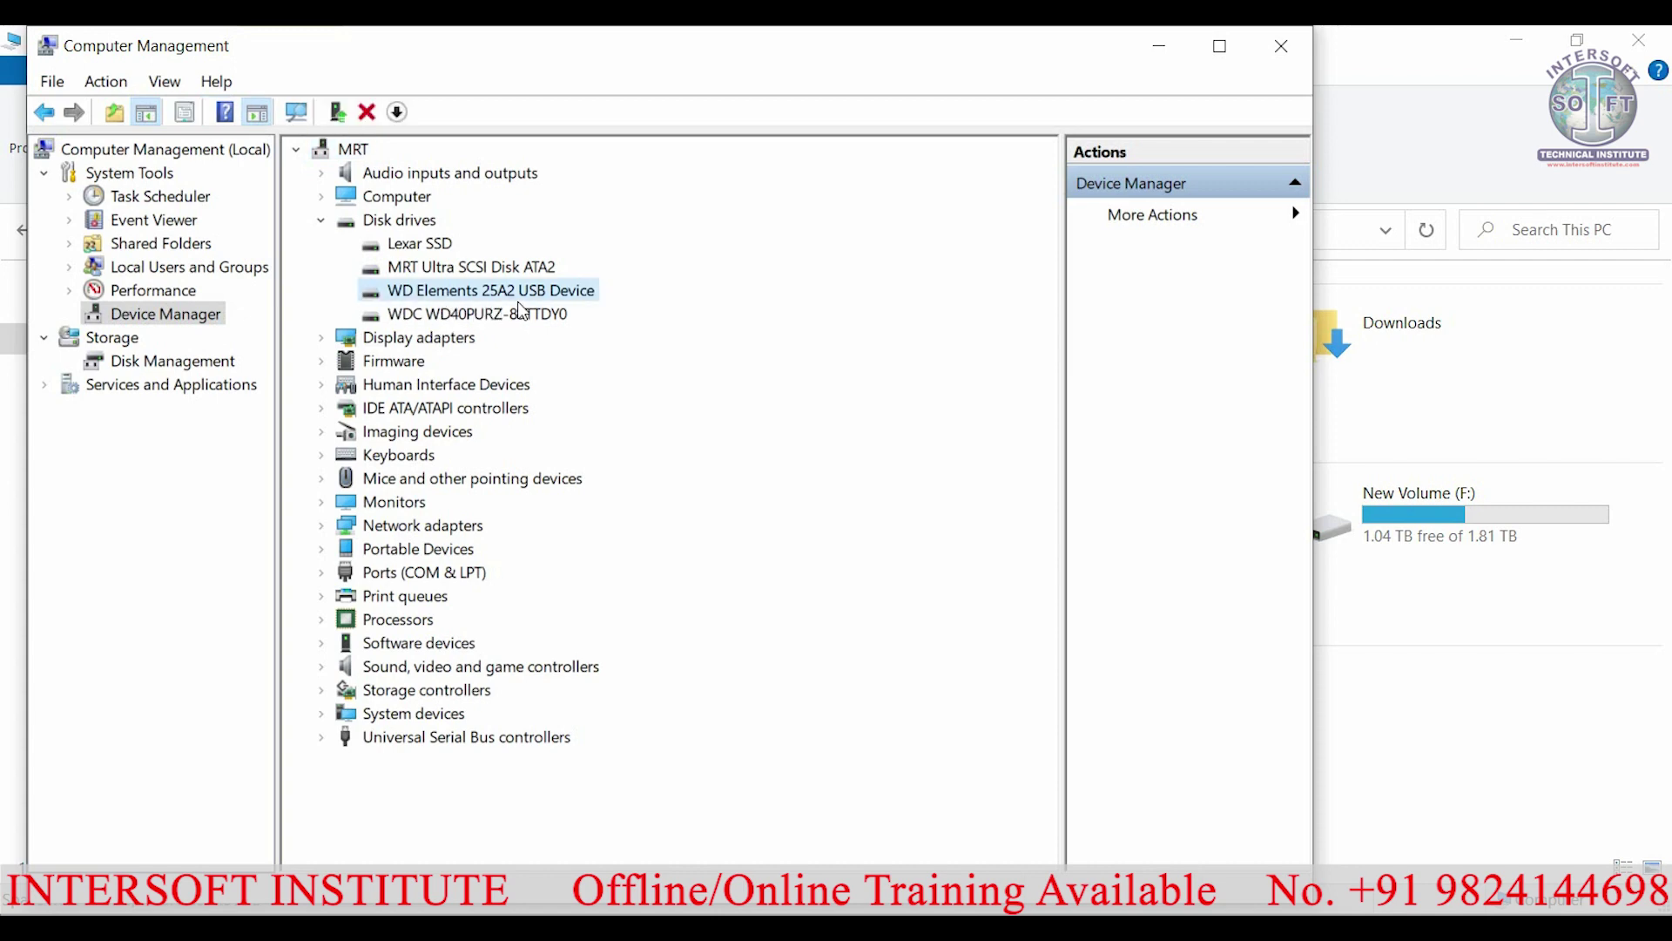
Bring Disk 3 into view in Disk Management and open the 3-WU-2 (G:) partition's context menu.
{"action": "left_click", "coordinate": [171, 362]}
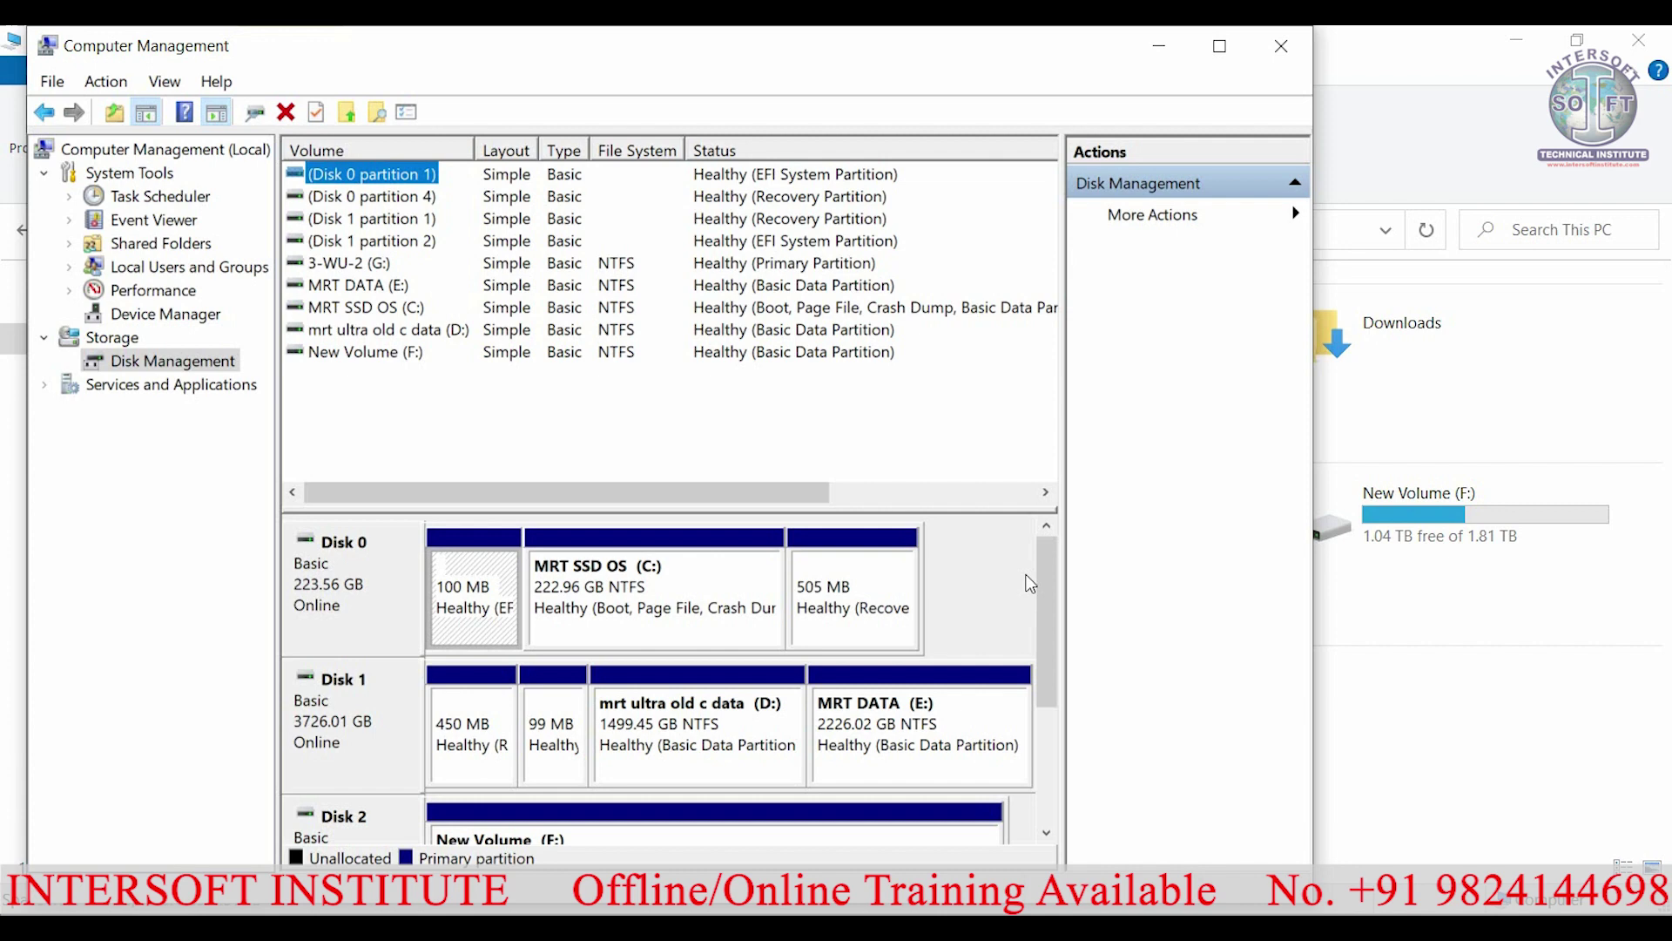
{"action": "left_click_drag", "start_coordinate": [1048, 575], "coordinate": [1063, 644]}
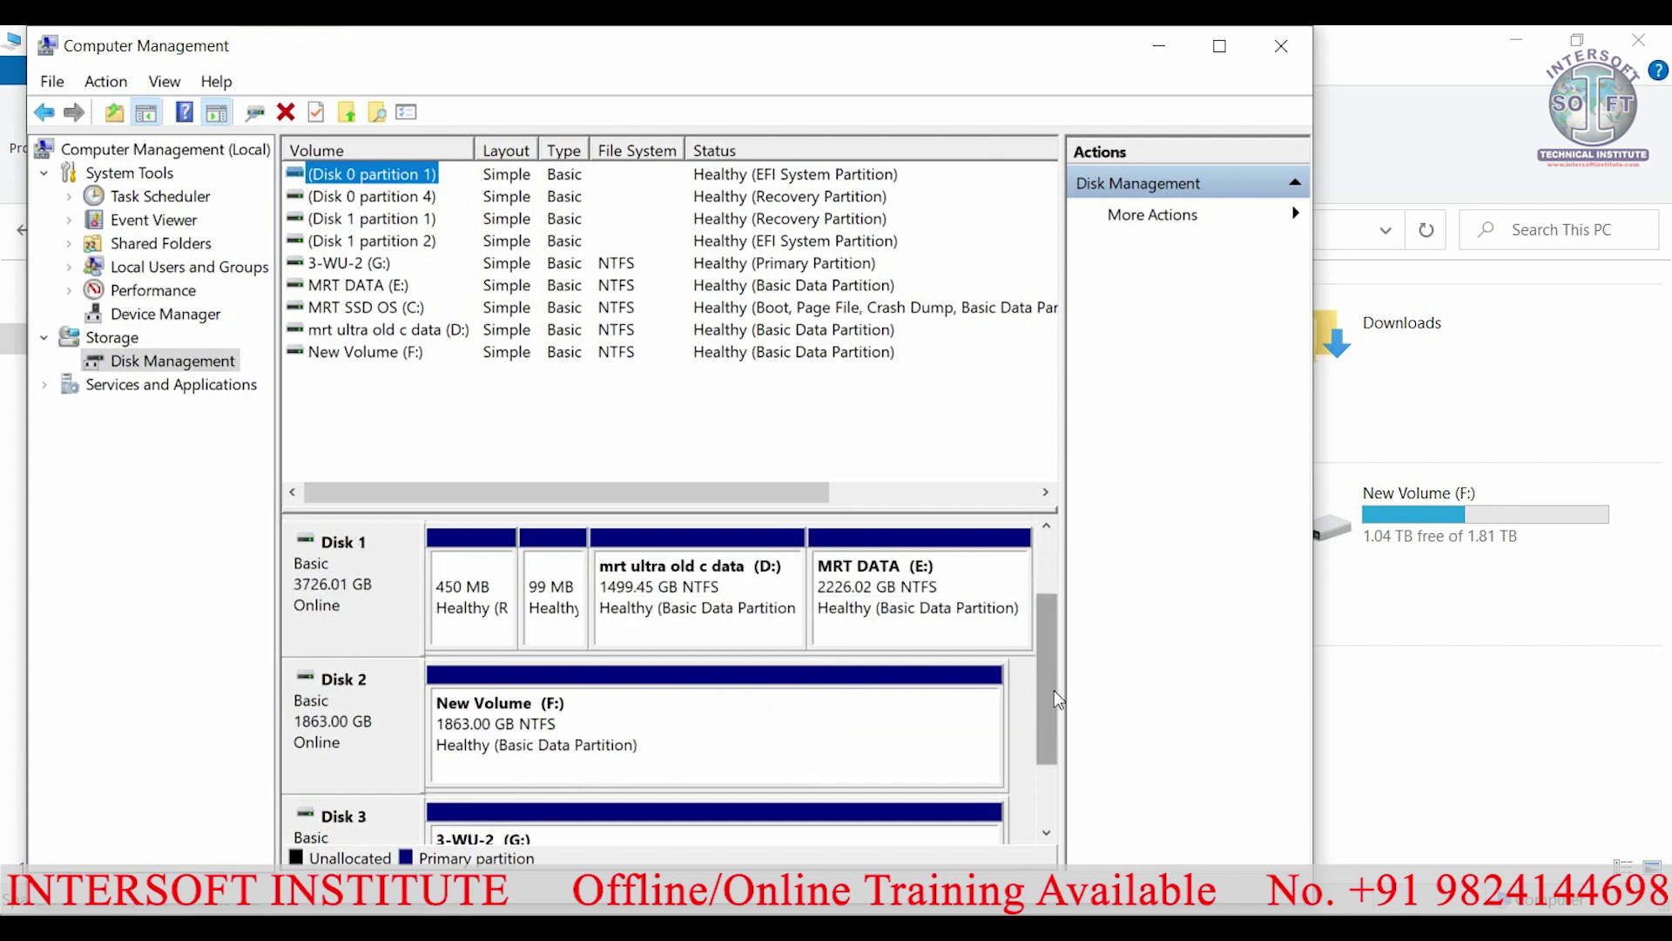
{"action": "left_click_drag", "start_coordinate": [1048, 679], "coordinate": [1050, 757]}
{"action": "left_click", "coordinate": [553, 754]}
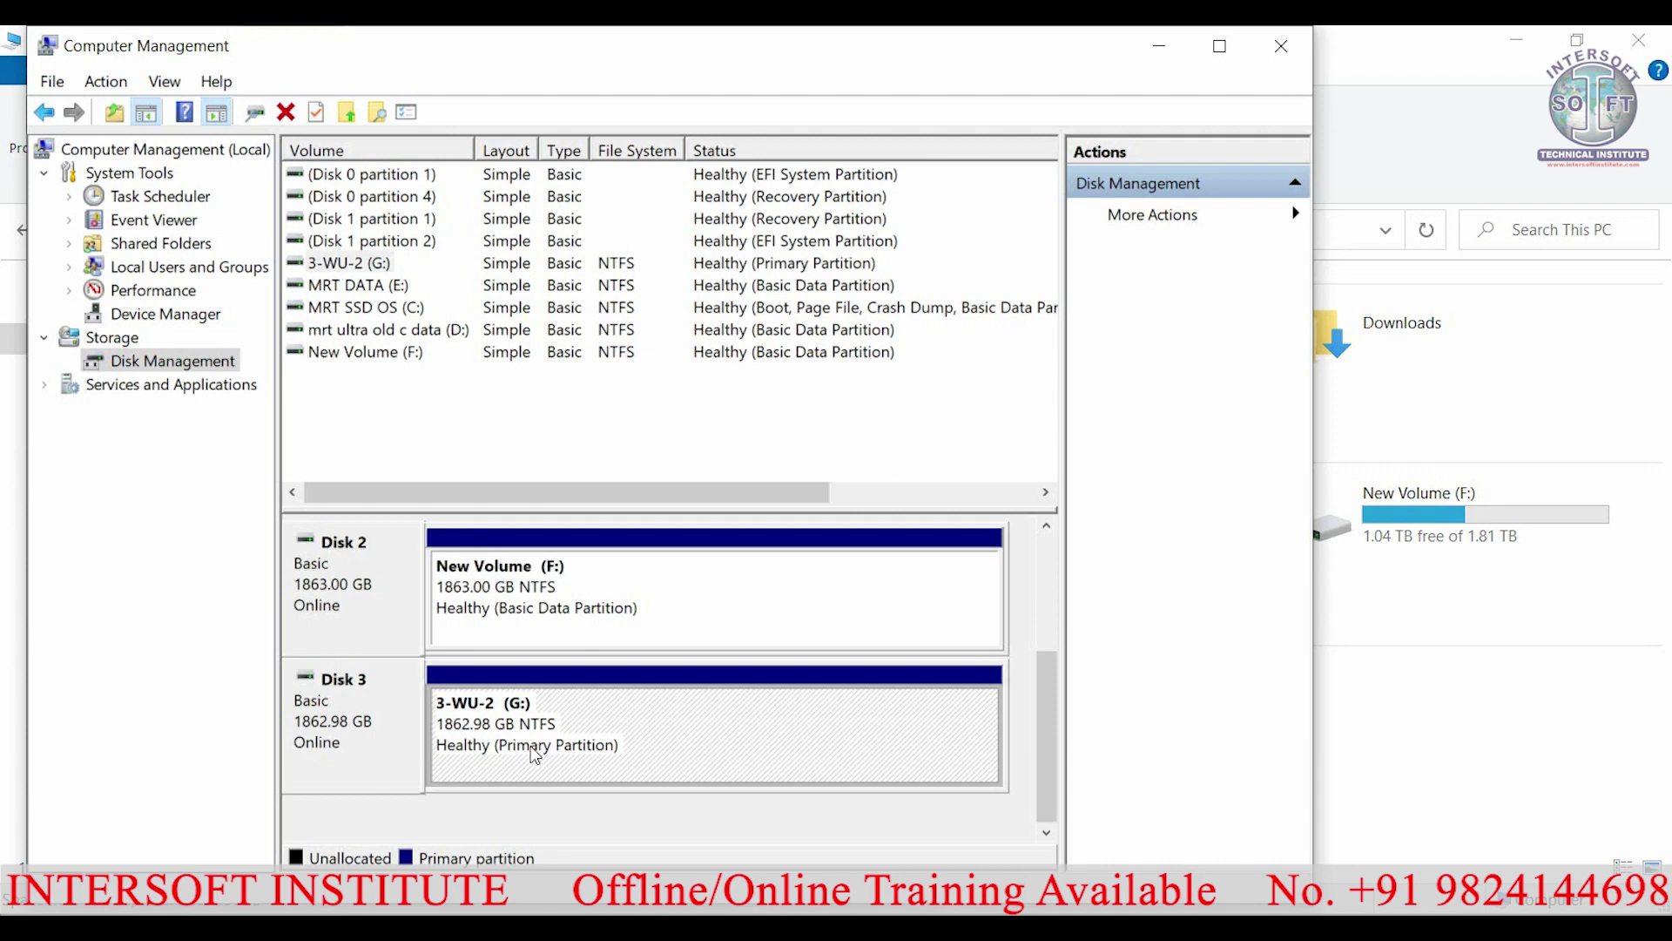
{"action": "right_click", "coordinate": [483, 731]}
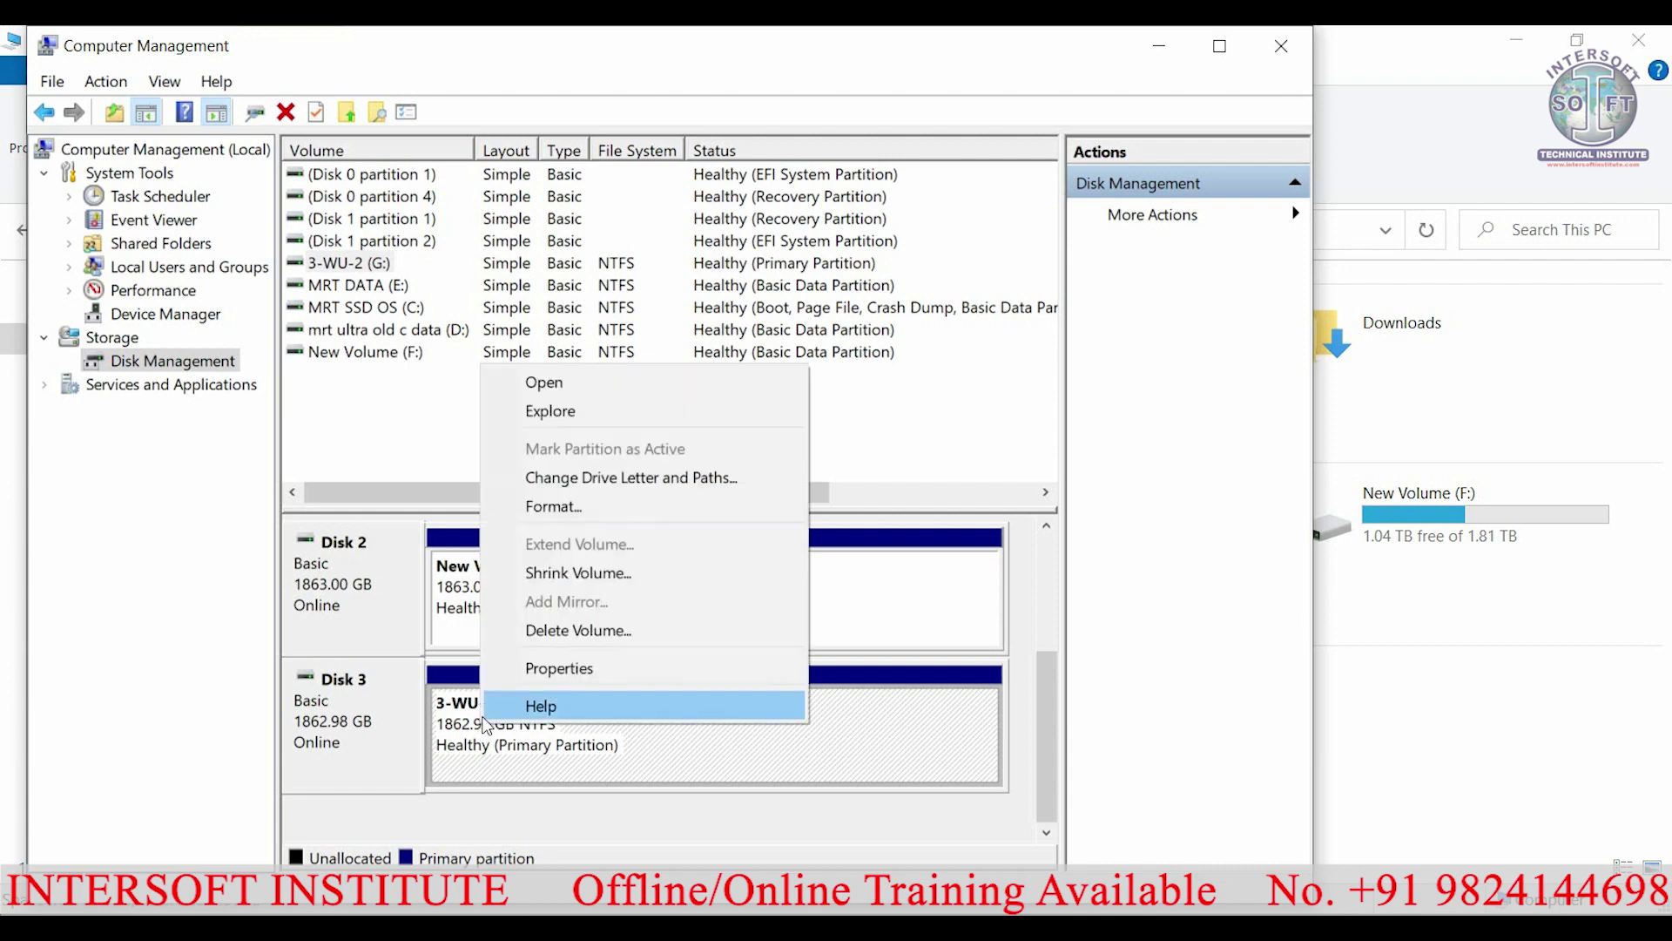
Quick-format the 3-WU-2 (G:) partition as NTFS and confirm the data-erase warning.
{"action": "left_click", "coordinate": [579, 506]}
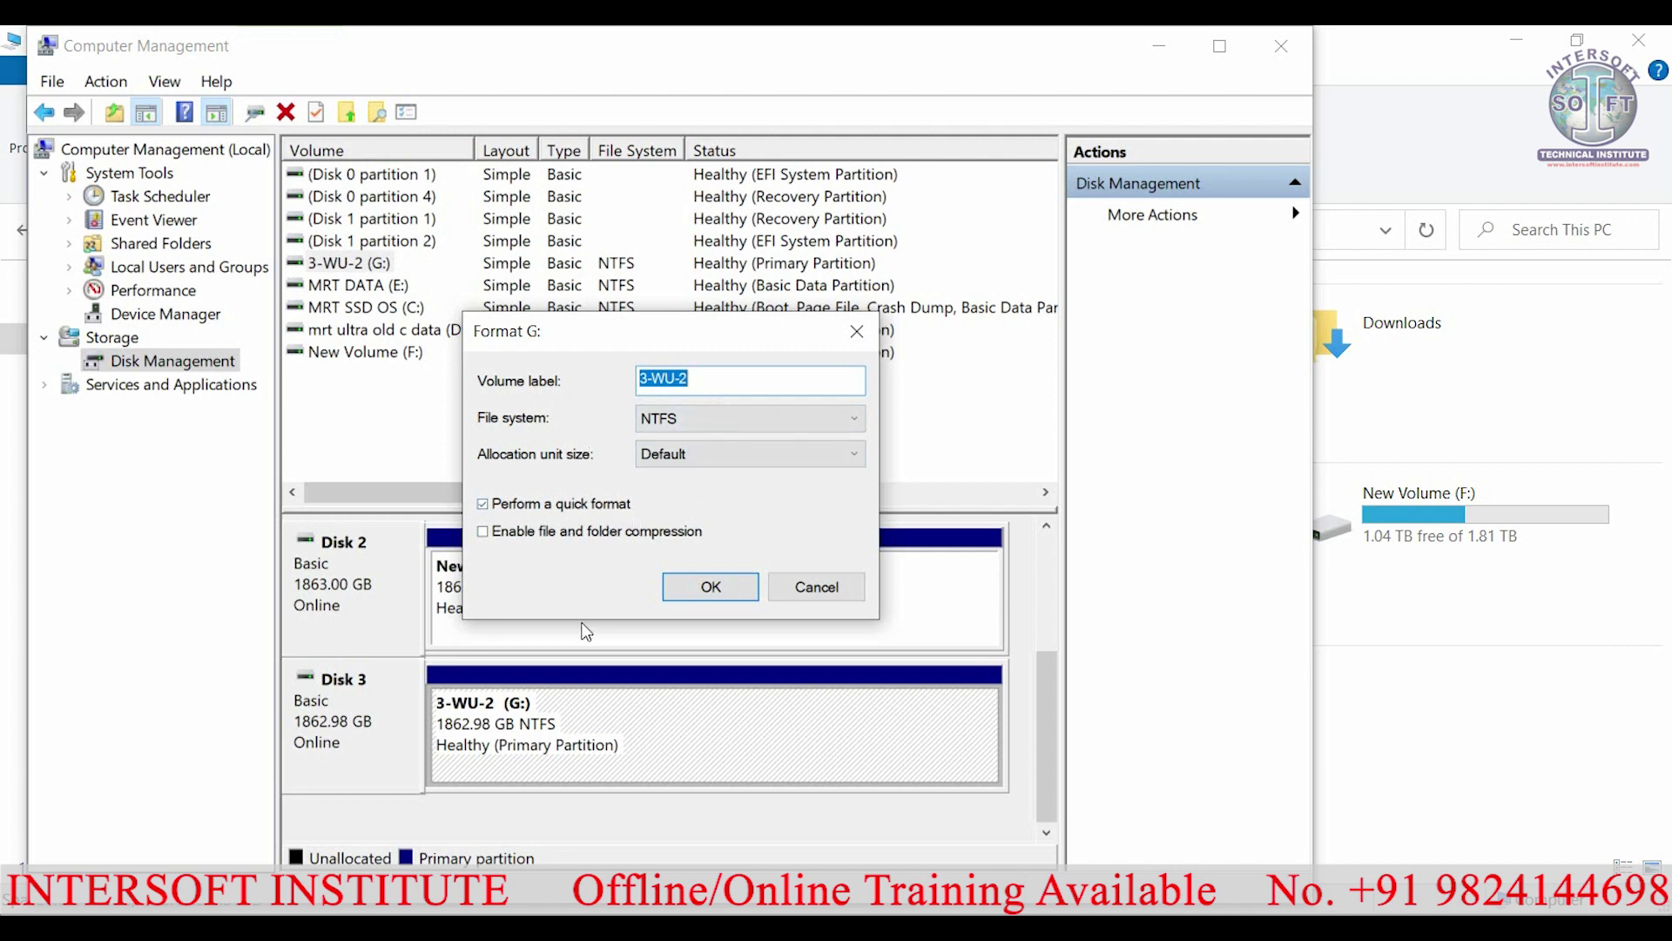
{"action": "left_click", "coordinate": [710, 587]}
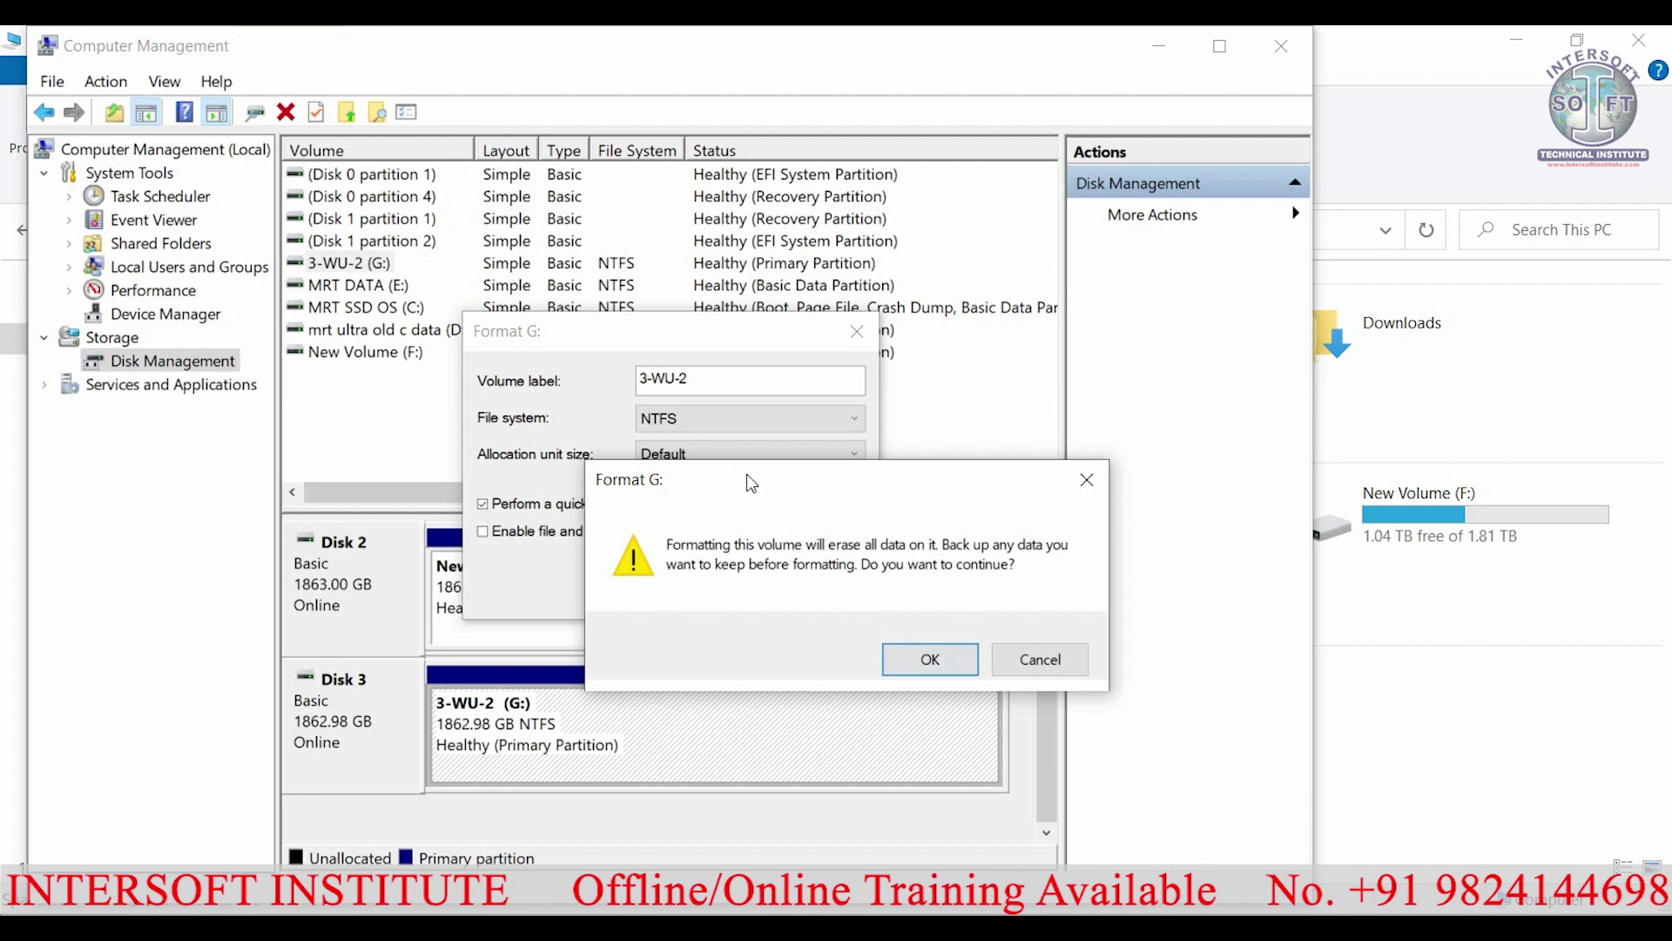
{"action": "left_click_drag", "start_coordinate": [751, 482], "coordinate": [856, 292]}
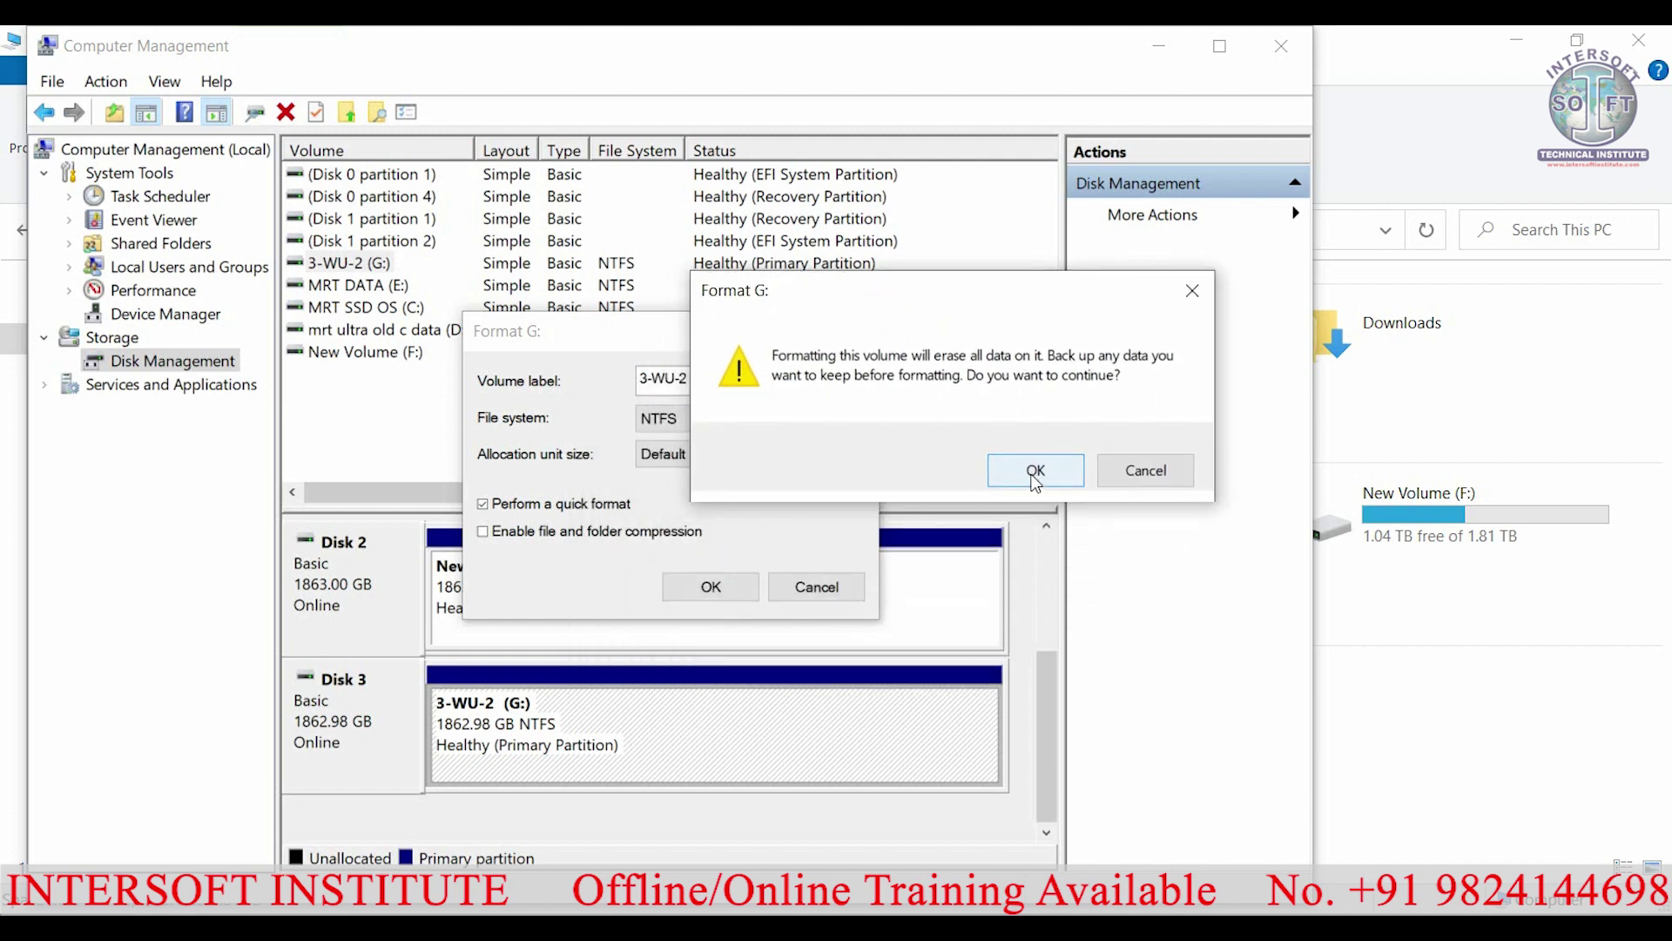
{"action": "left_click", "coordinate": [1033, 470]}
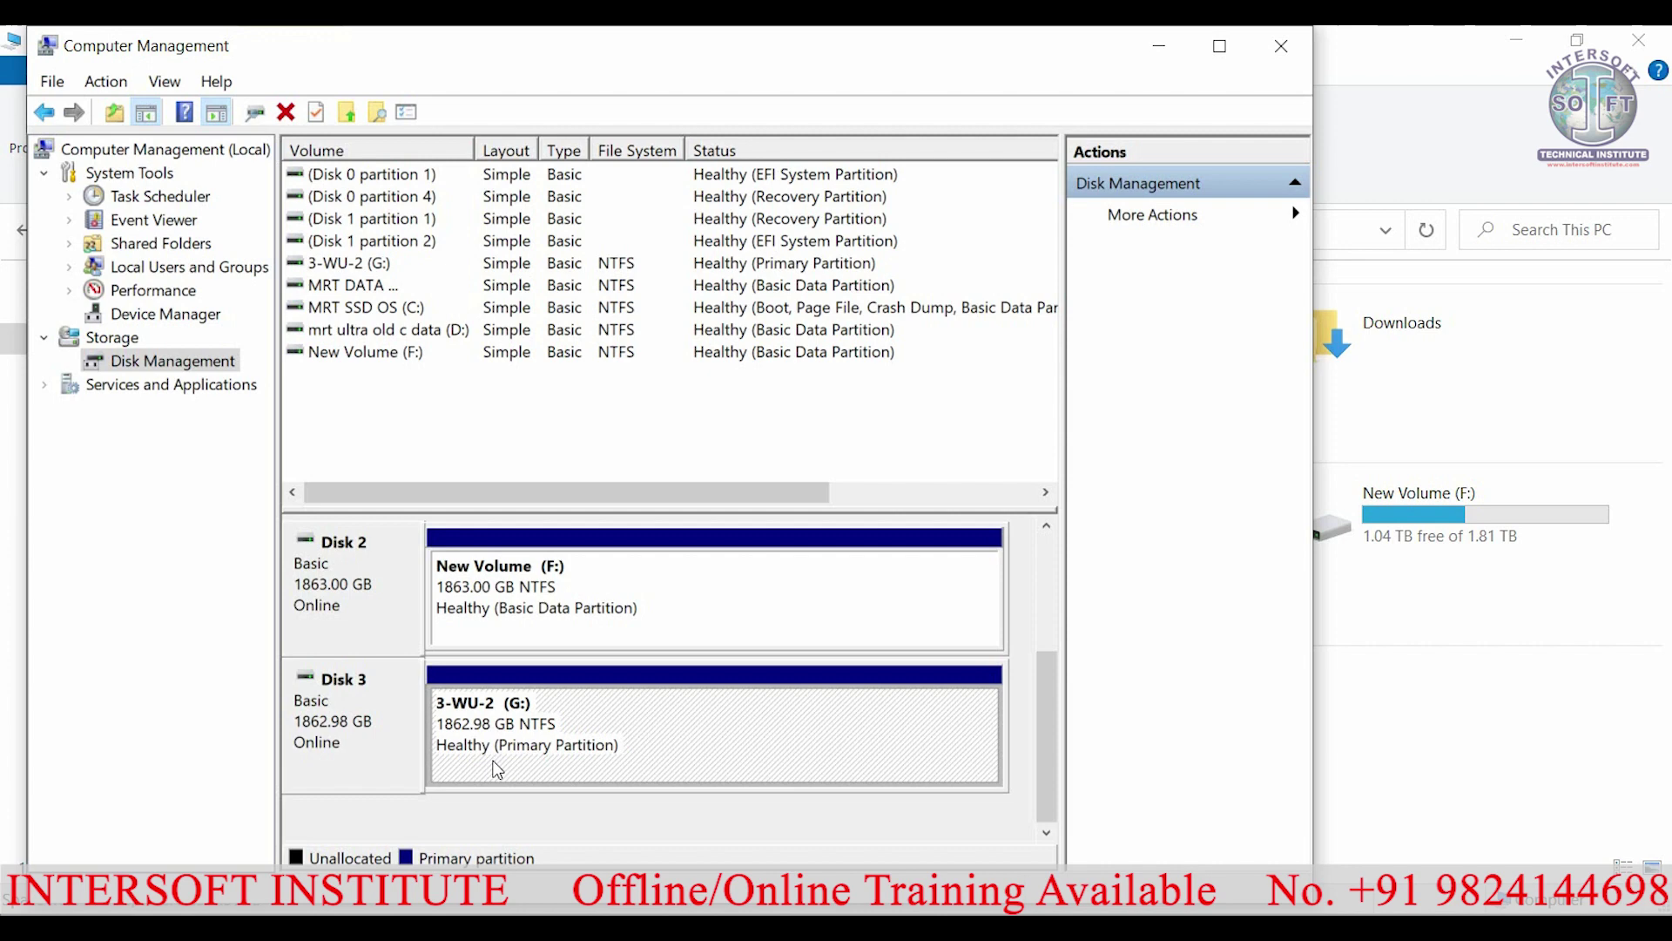
Close Computer Management, refresh This PC and open G:, now empty with 1.81 TB free.
{"action": "left_click", "coordinate": [1281, 48]}
{"action": "right_click", "coordinate": [661, 422]}
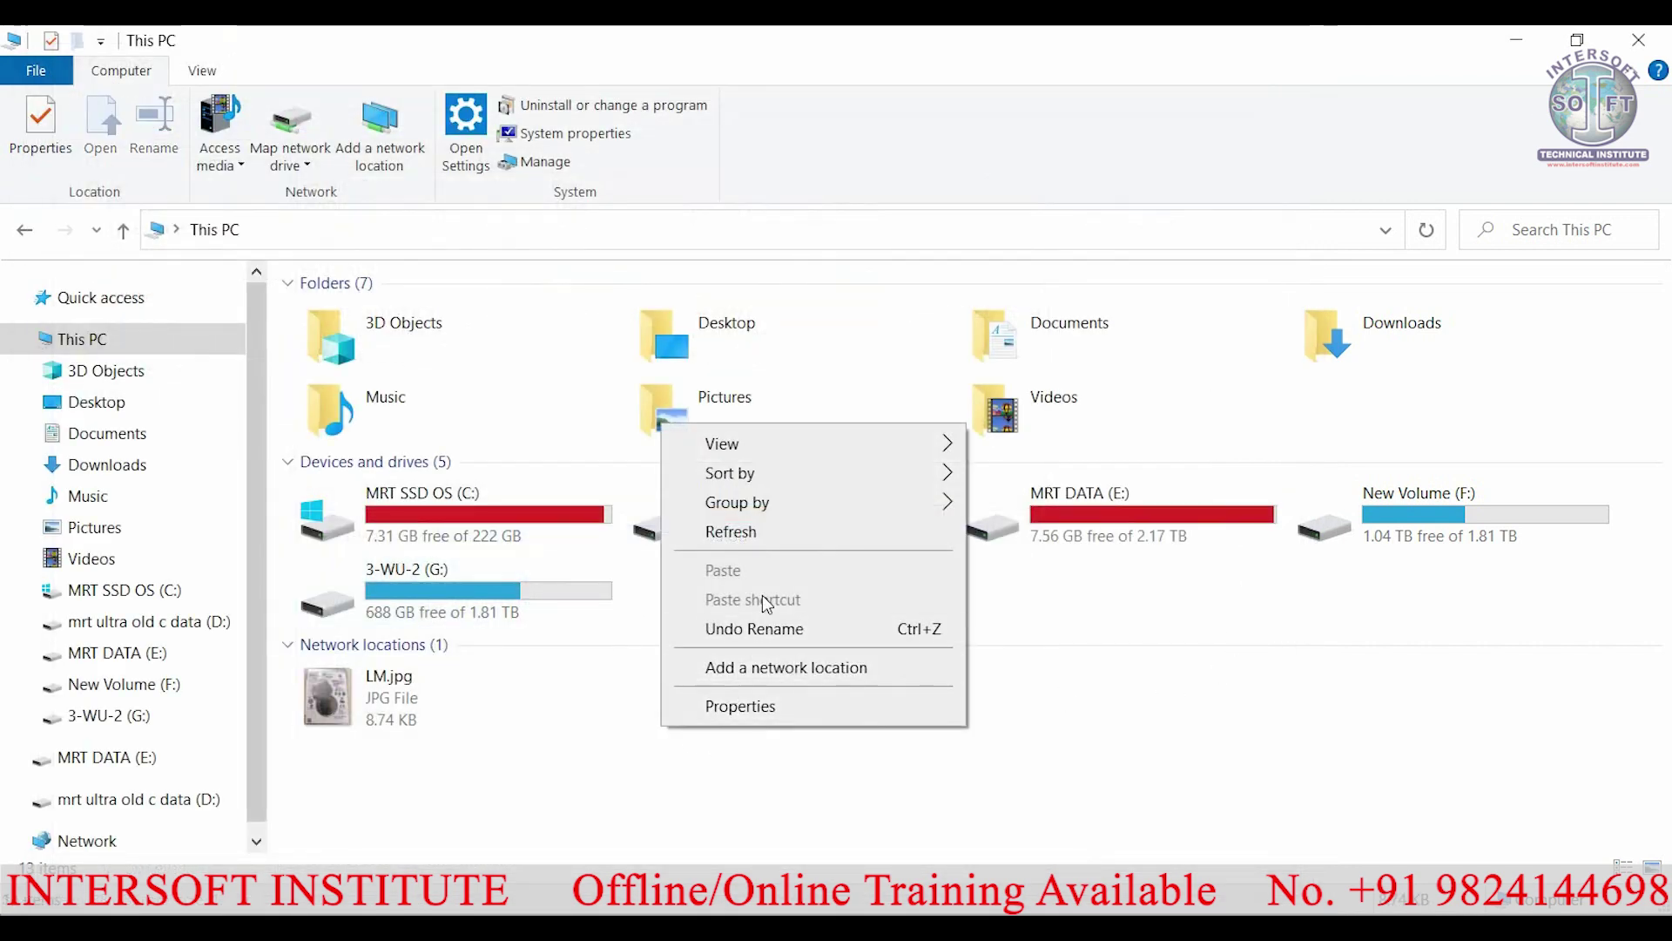
{"action": "left_click", "coordinate": [758, 530]}
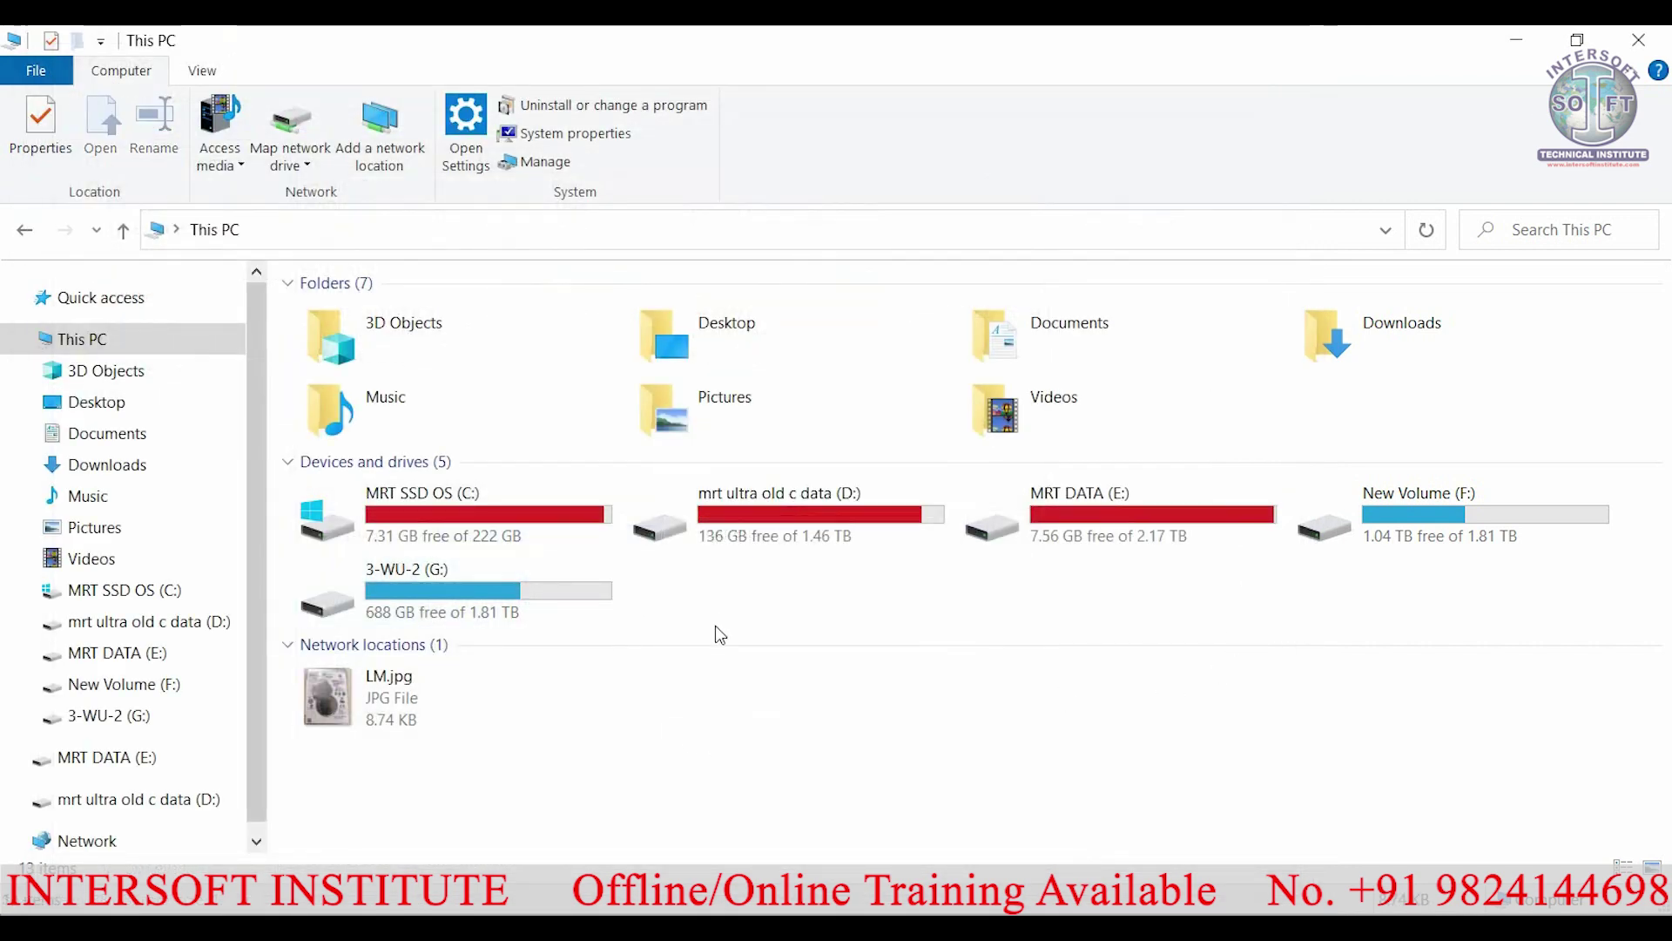
{"action": "double_click", "coordinate": [464, 595]}
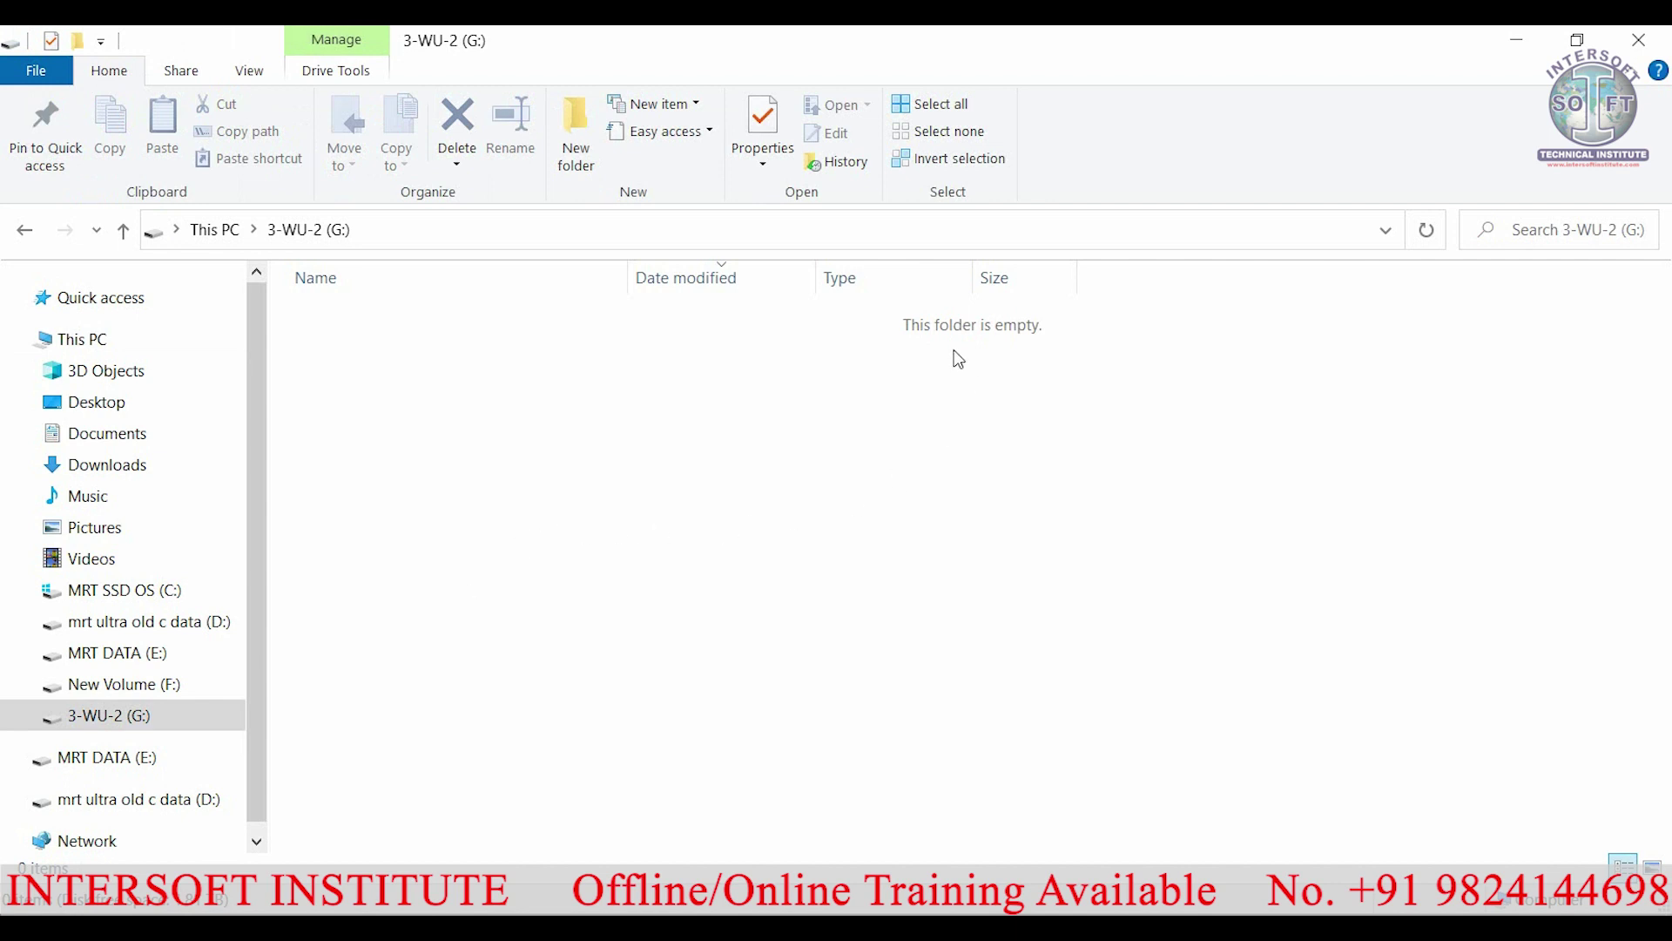
{"action": "left_click", "coordinate": [214, 229]}
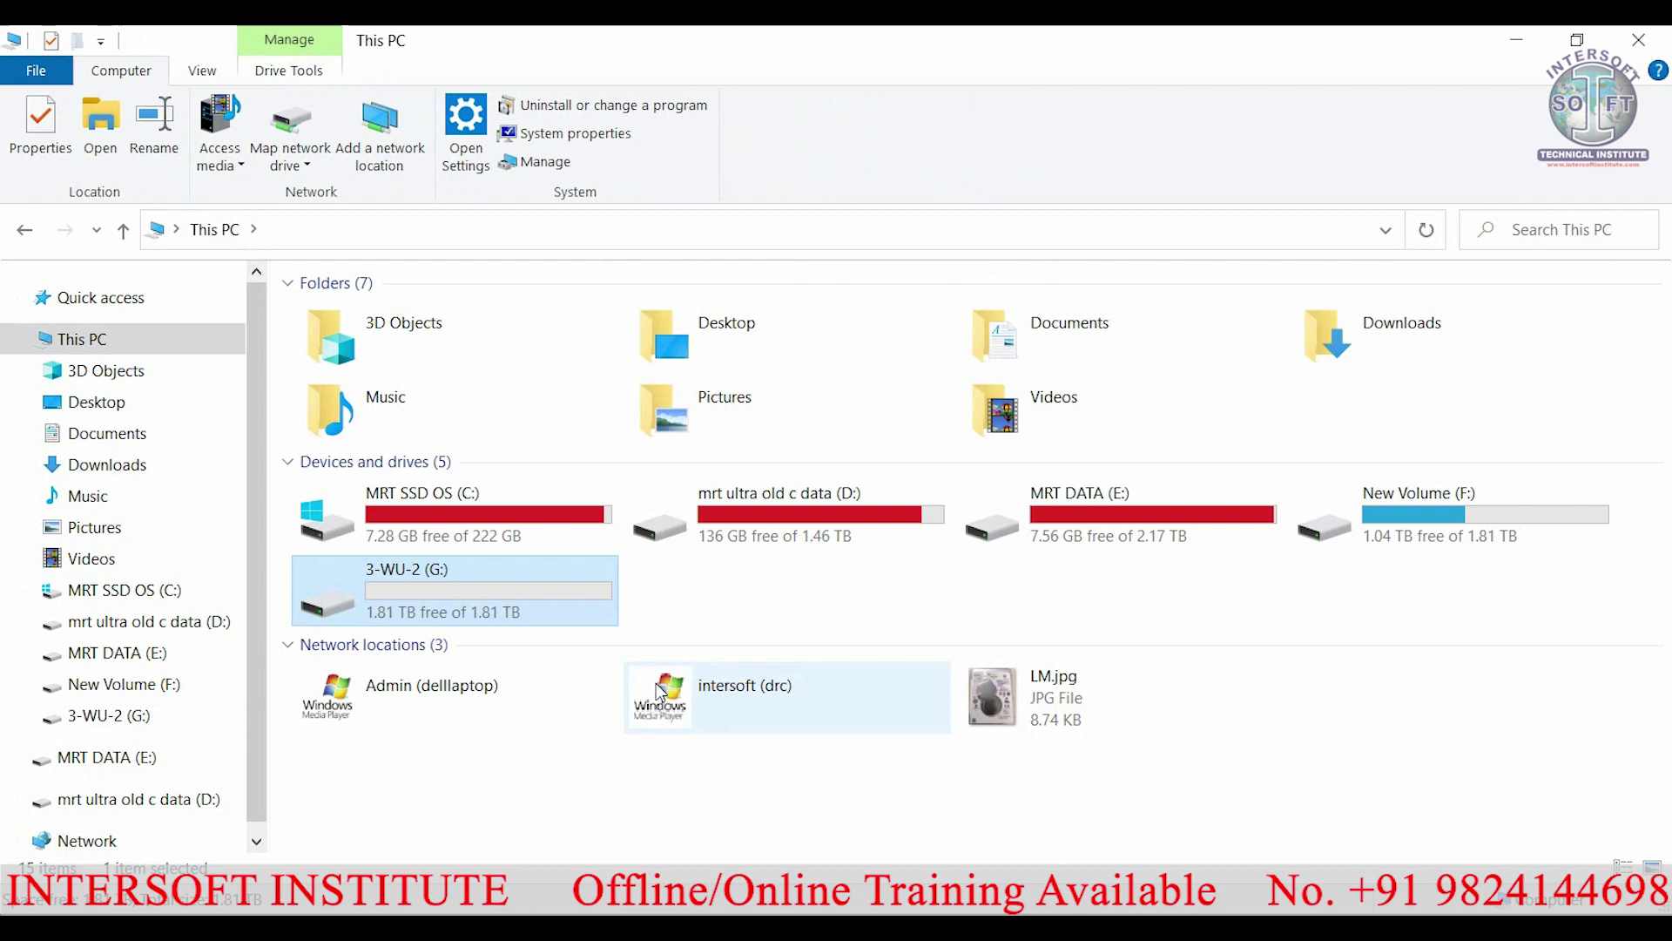
{"action": "double_click", "coordinate": [496, 598]}
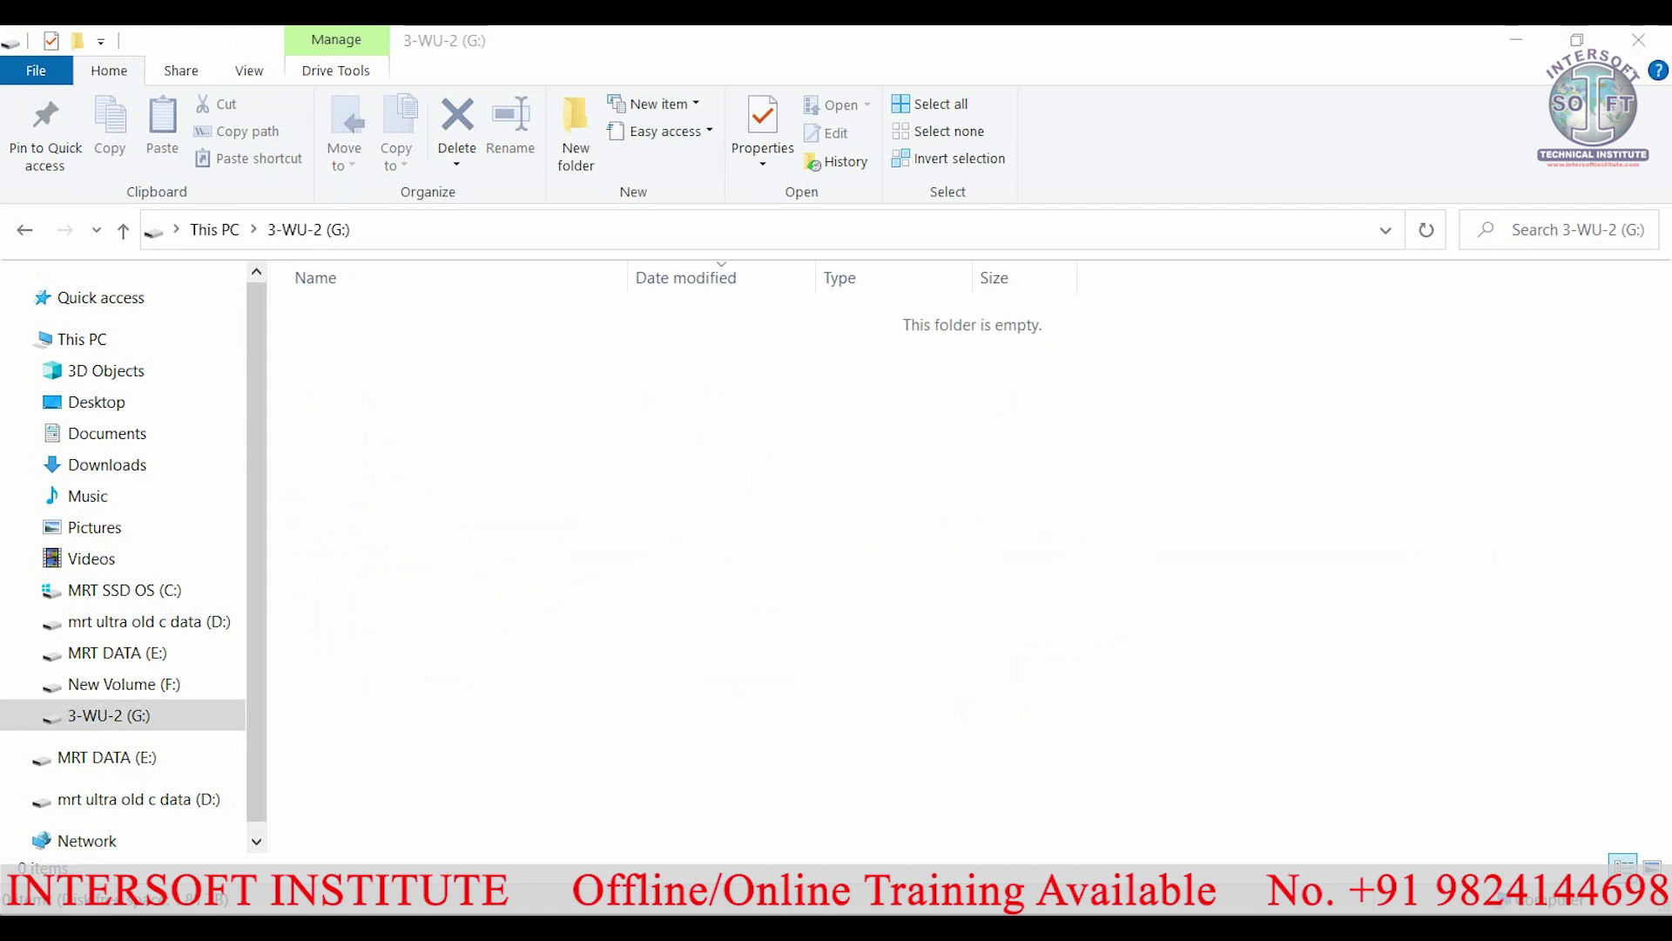
Launch R-Studio from a Start Menu search.
{"action": "key", "text": "super"}
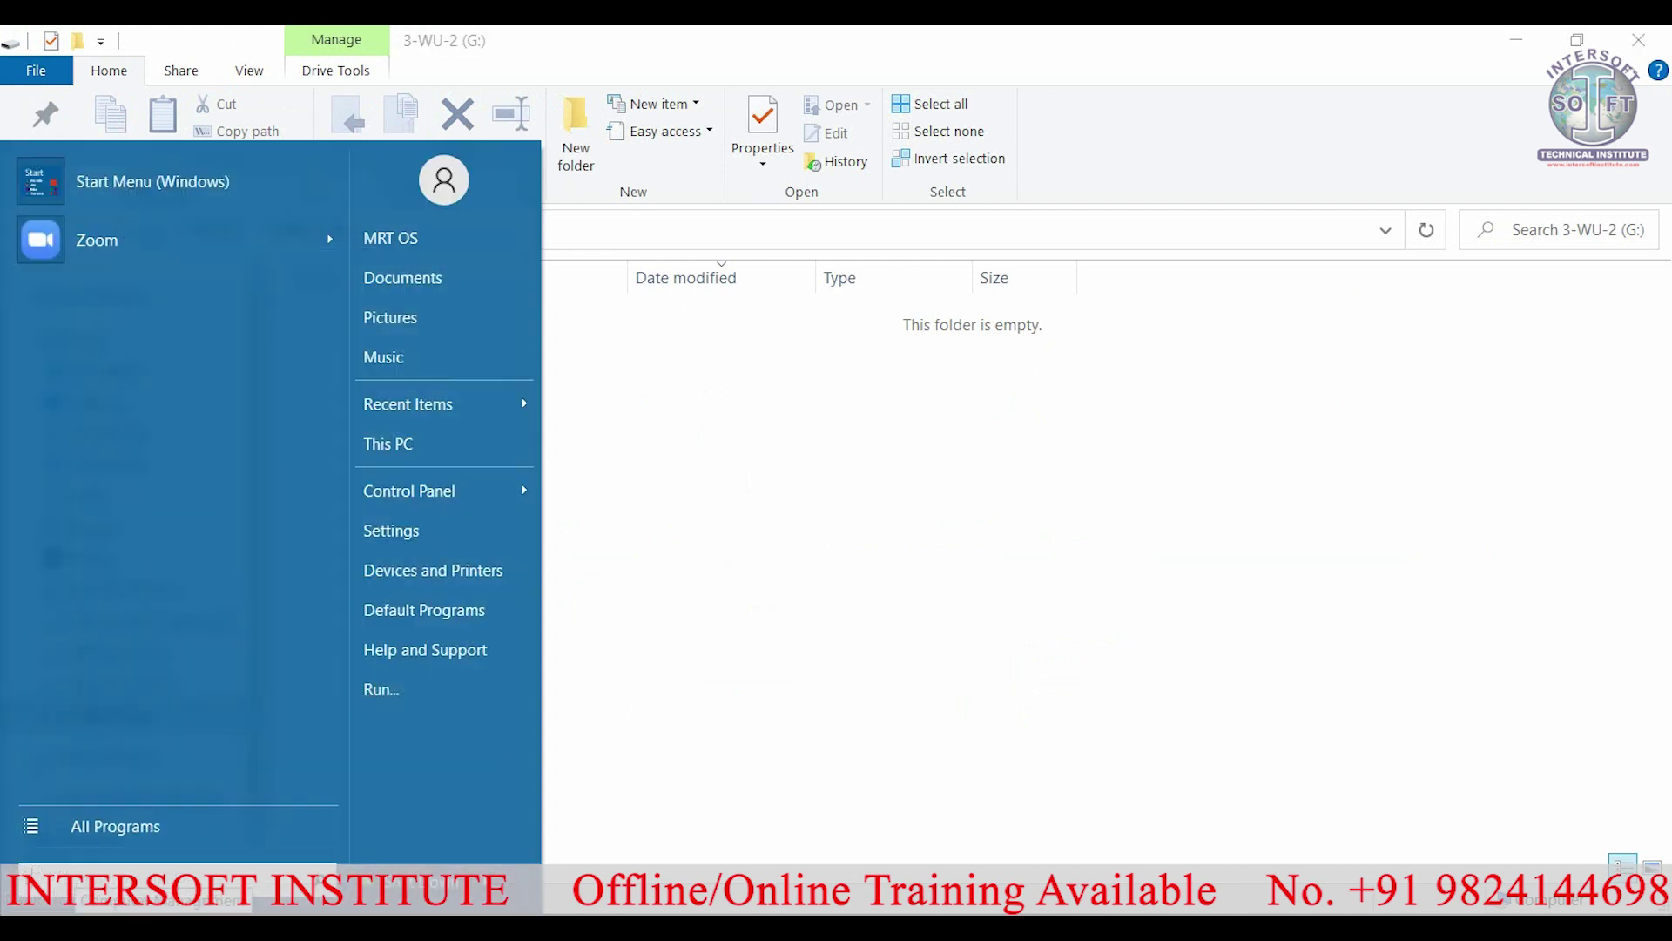
{"action": "type", "text": "r"}
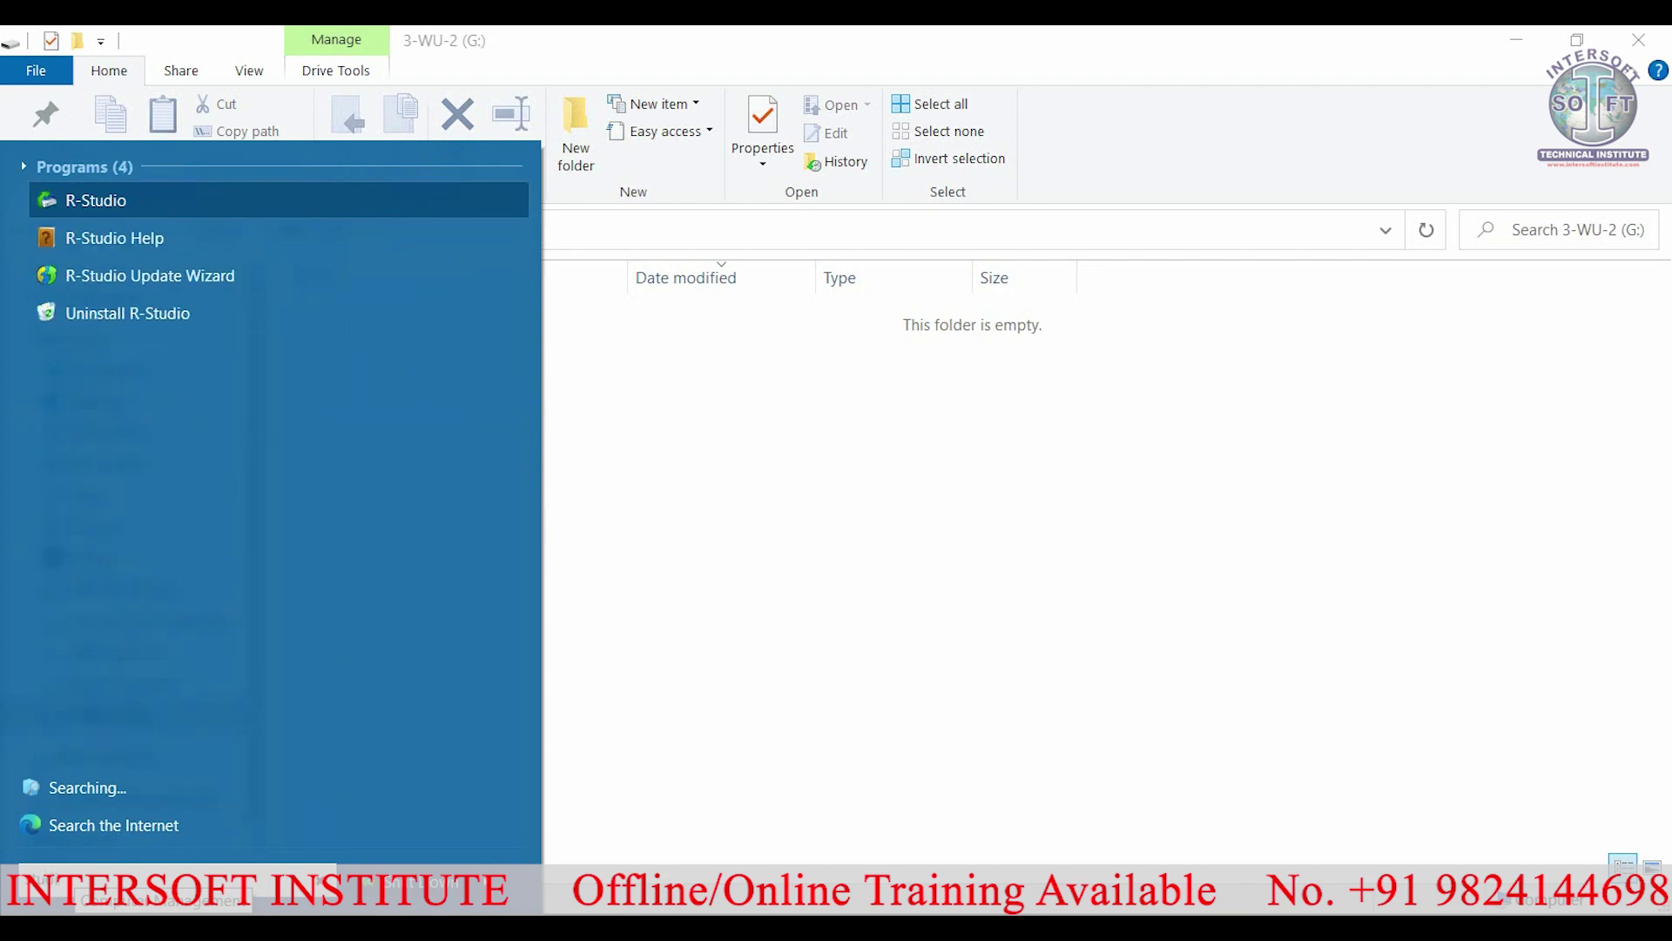
{"action": "key", "text": "Return"}
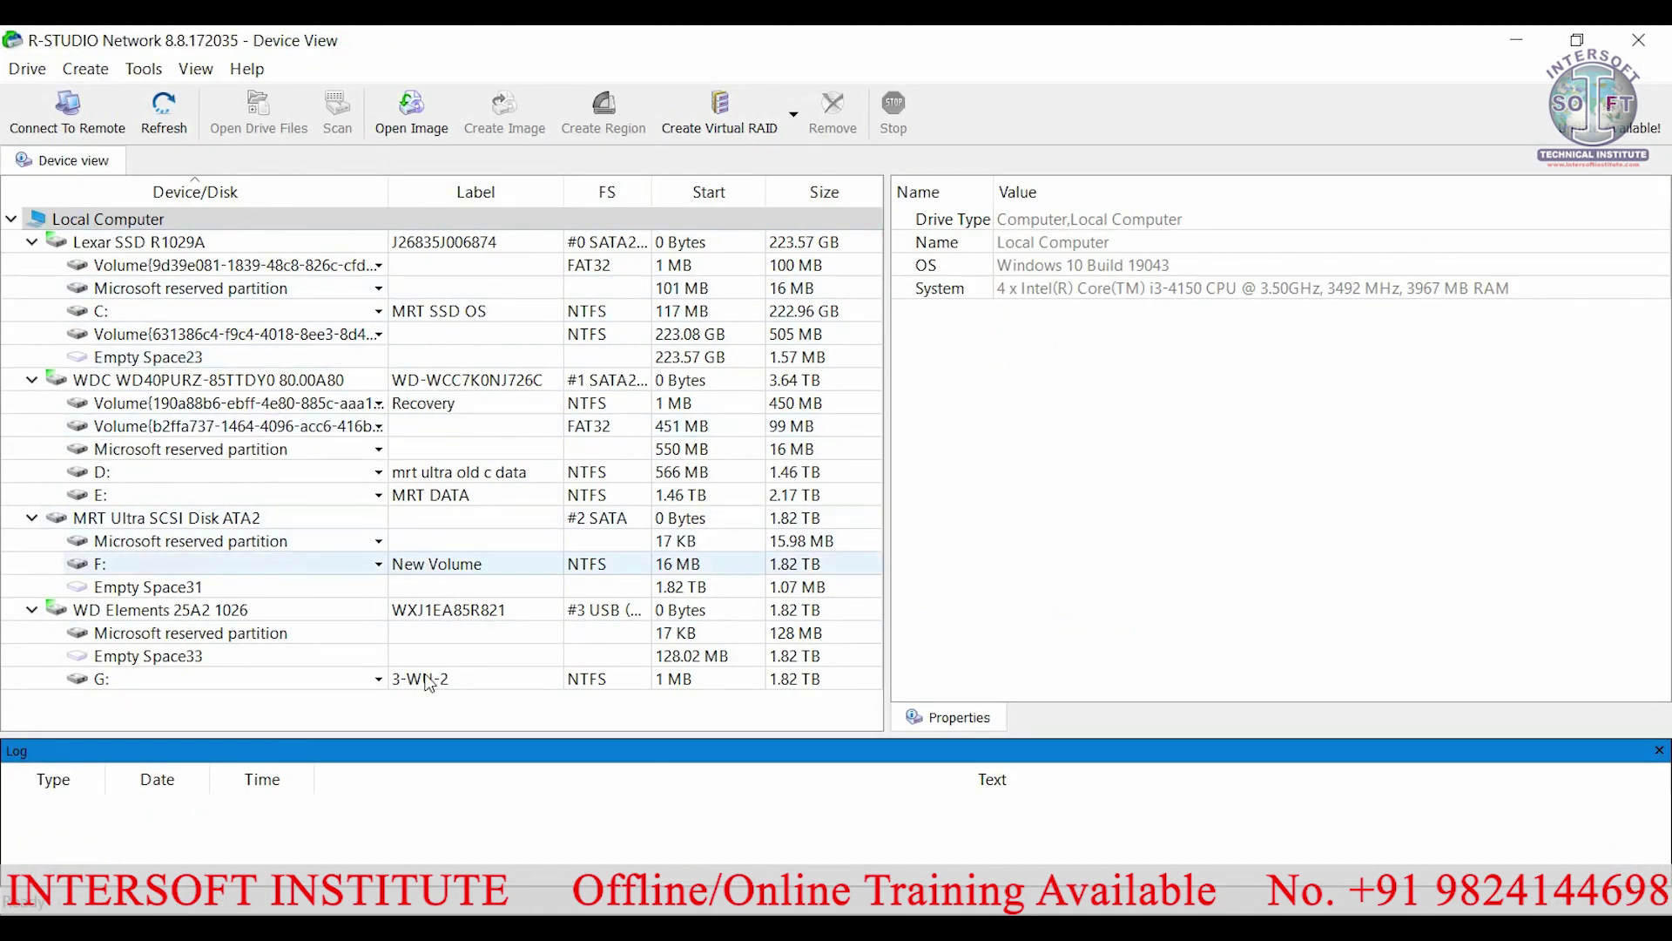
Run a full scan of the WD Elements 25A2 1026 disk.
{"action": "left_click", "coordinate": [210, 613]}
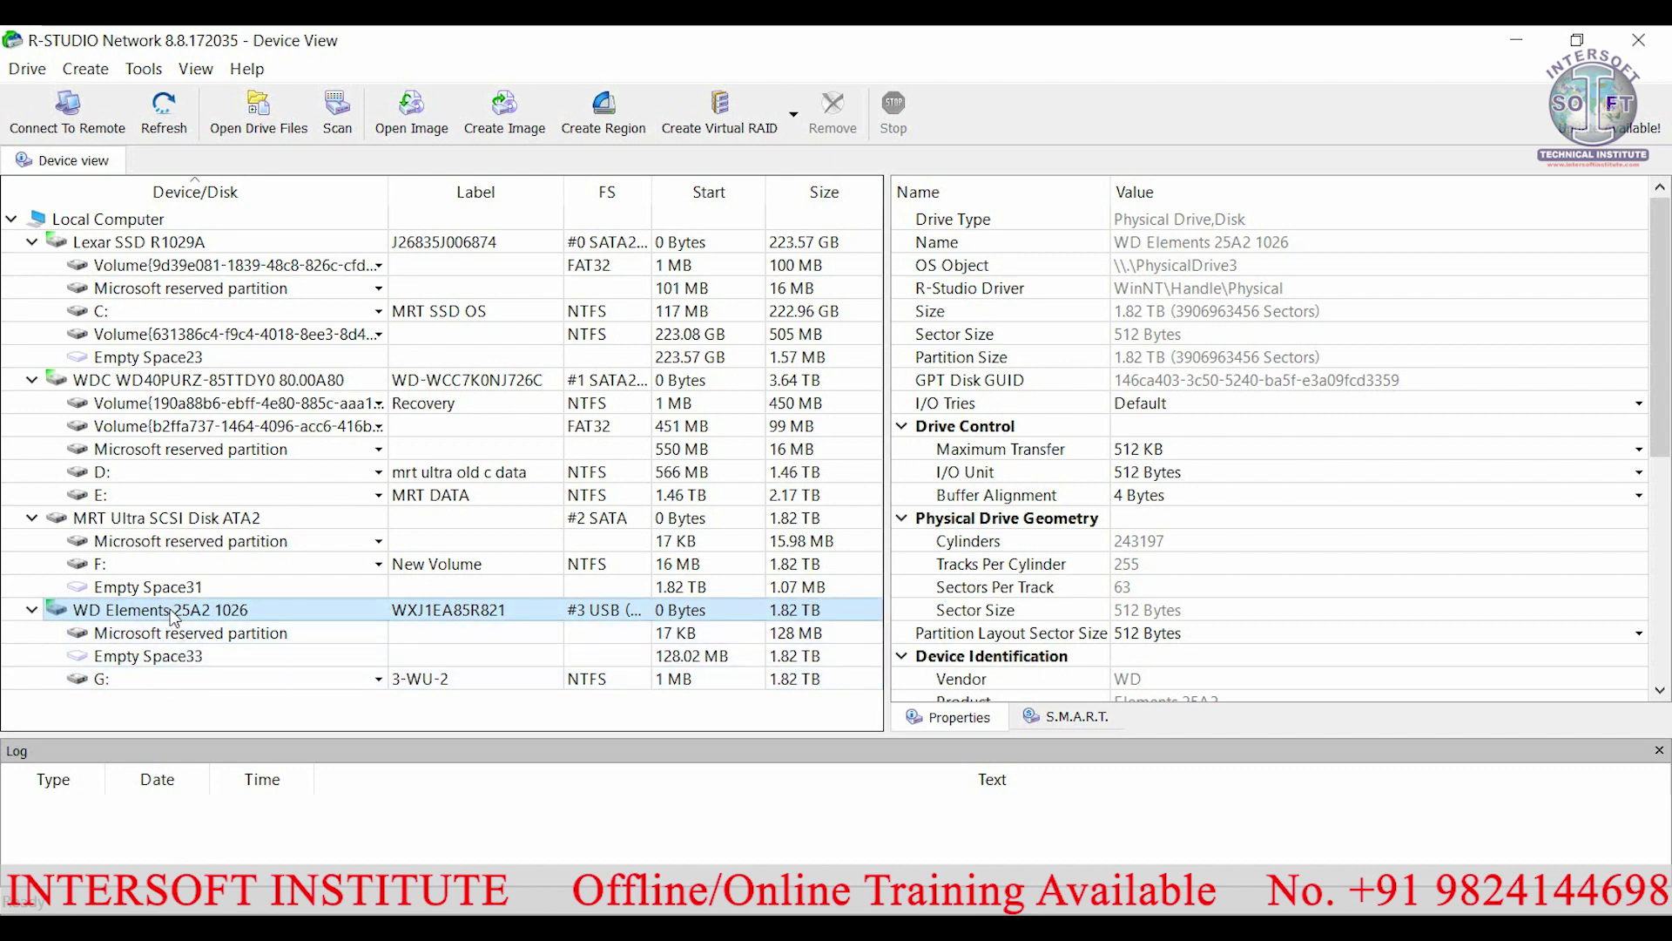
{"action": "left_click", "coordinate": [337, 113]}
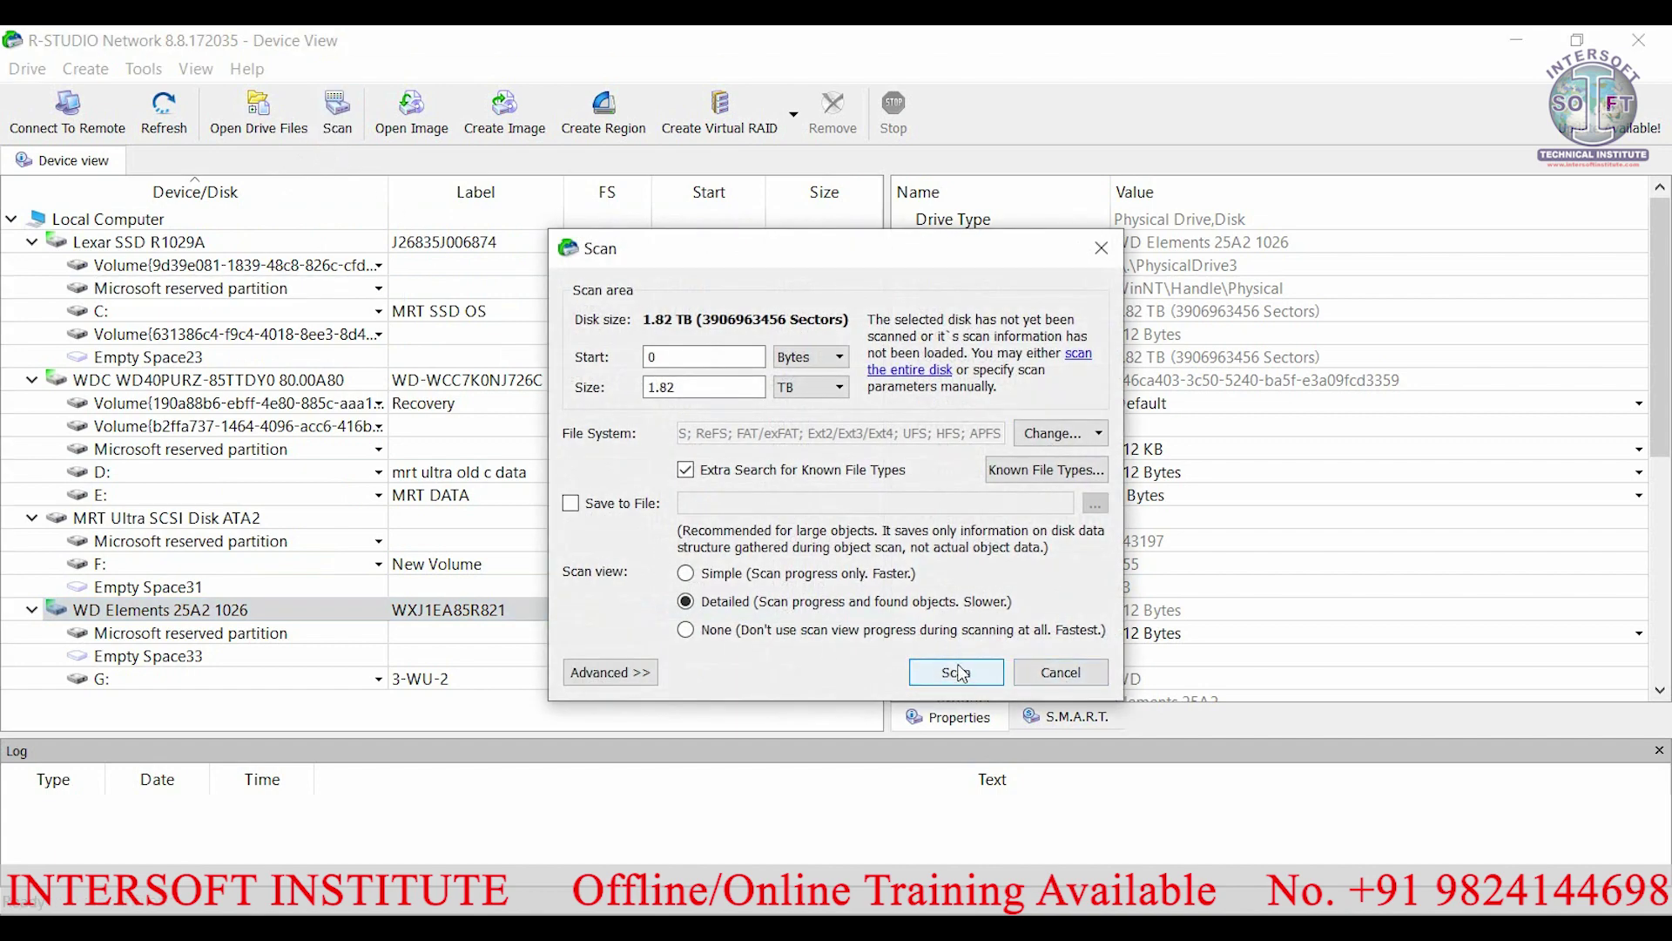
{"action": "left_click", "coordinate": [957, 672]}
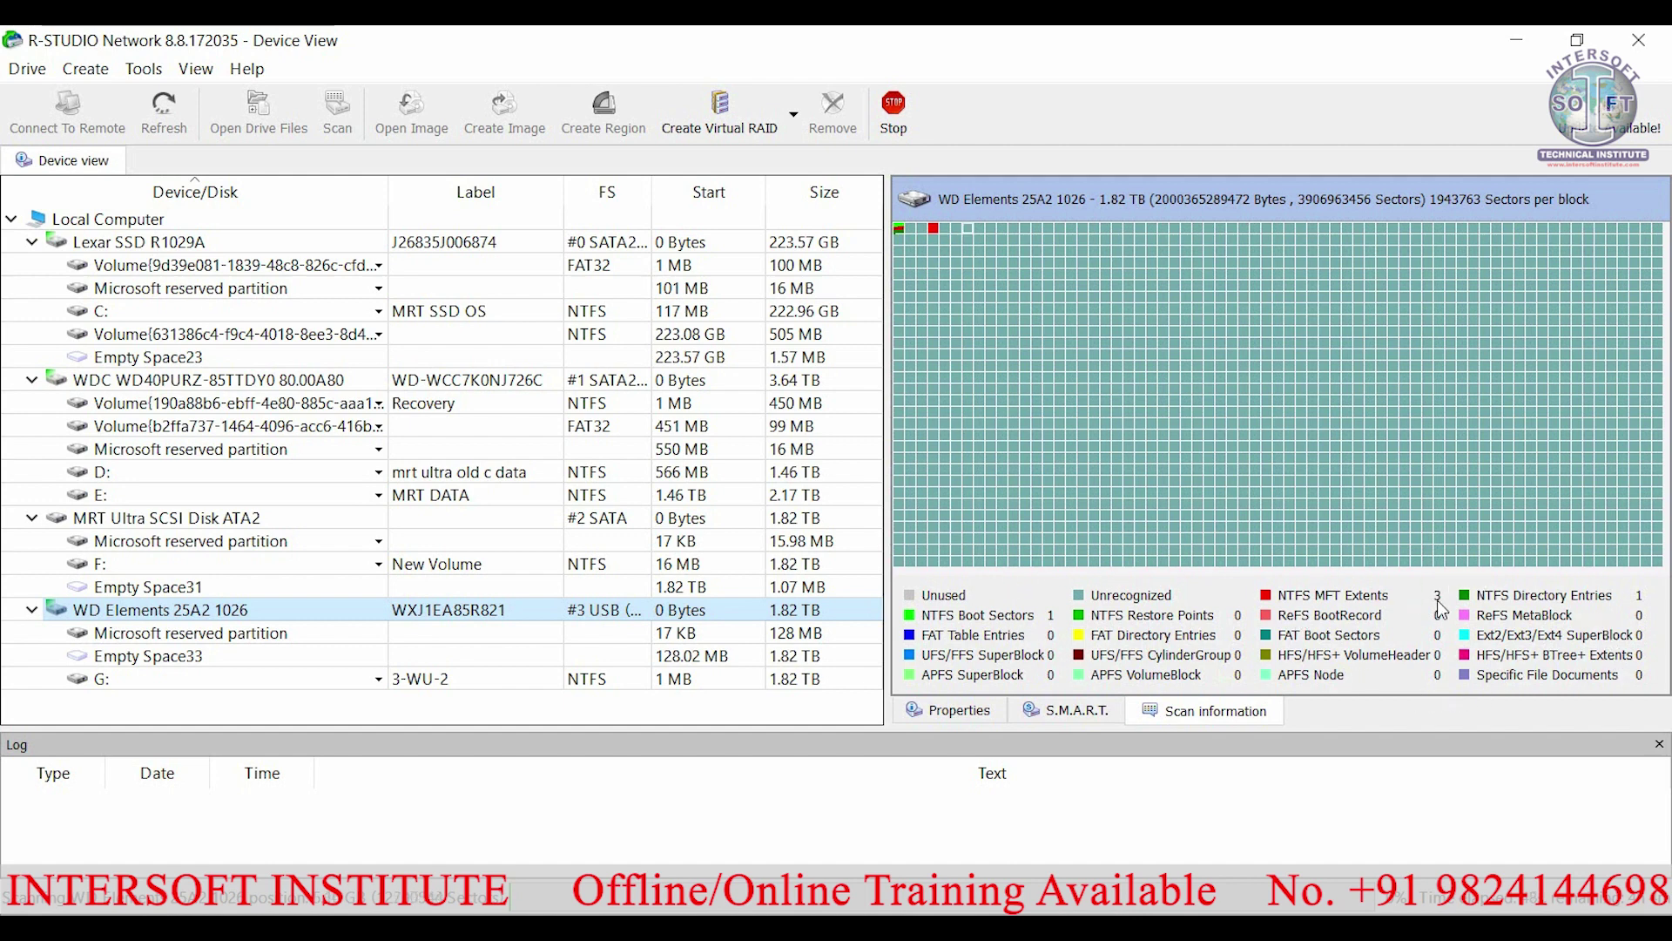
{"action": "double_click", "coordinate": [969, 227]}
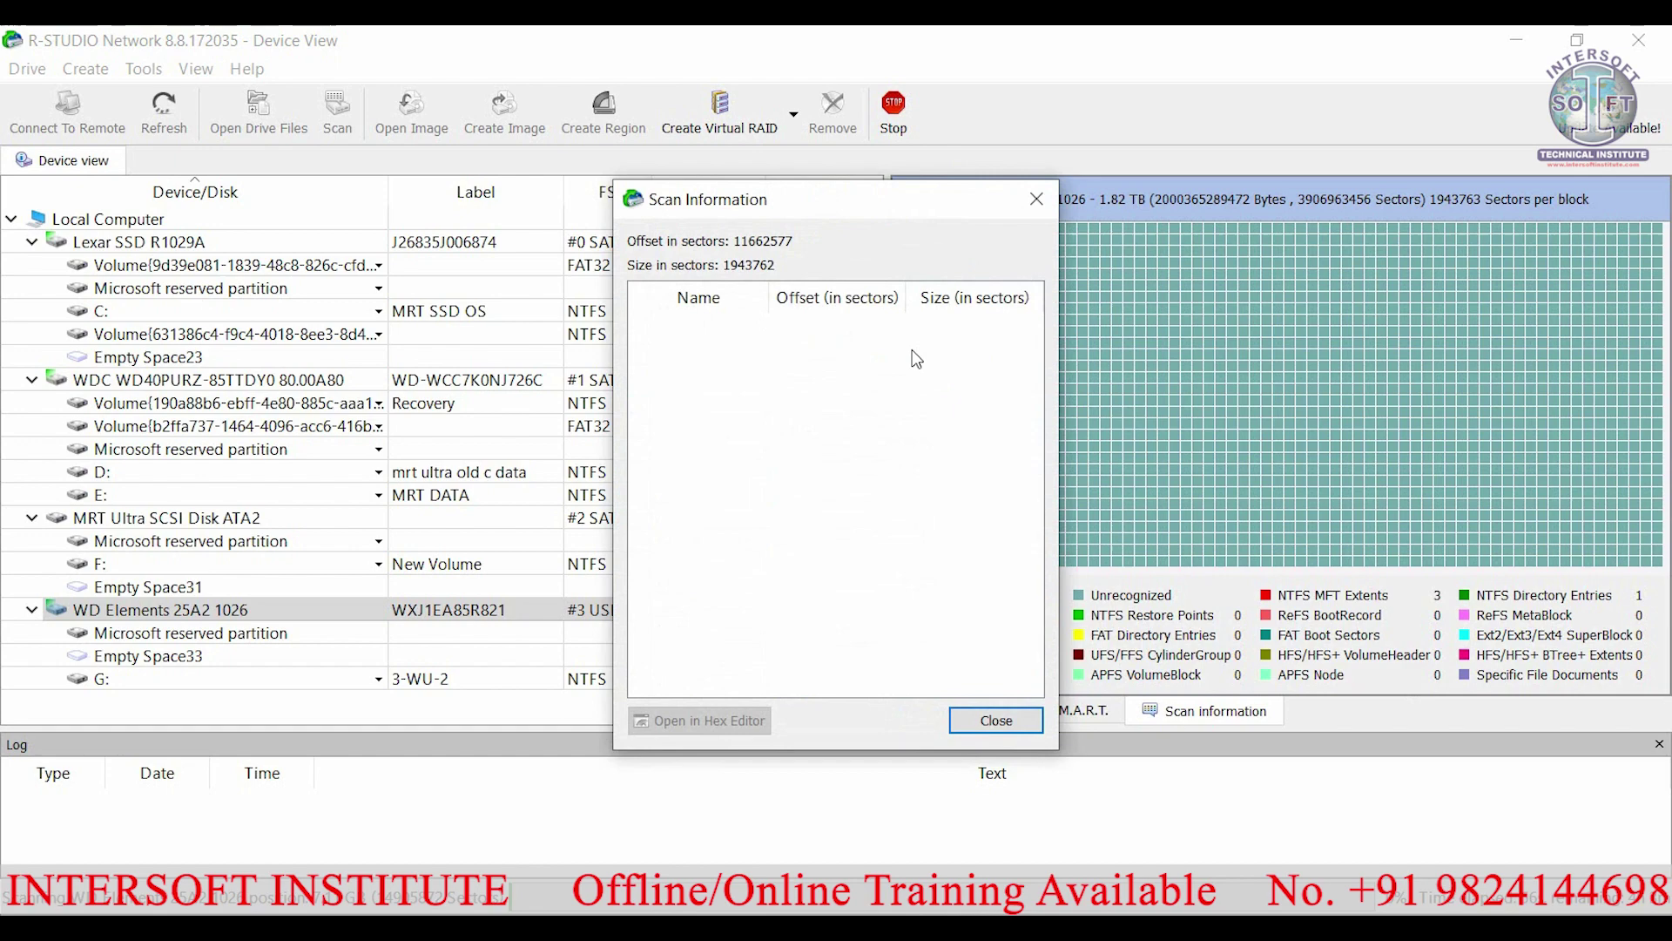
{"action": "left_click", "coordinate": [1037, 200]}
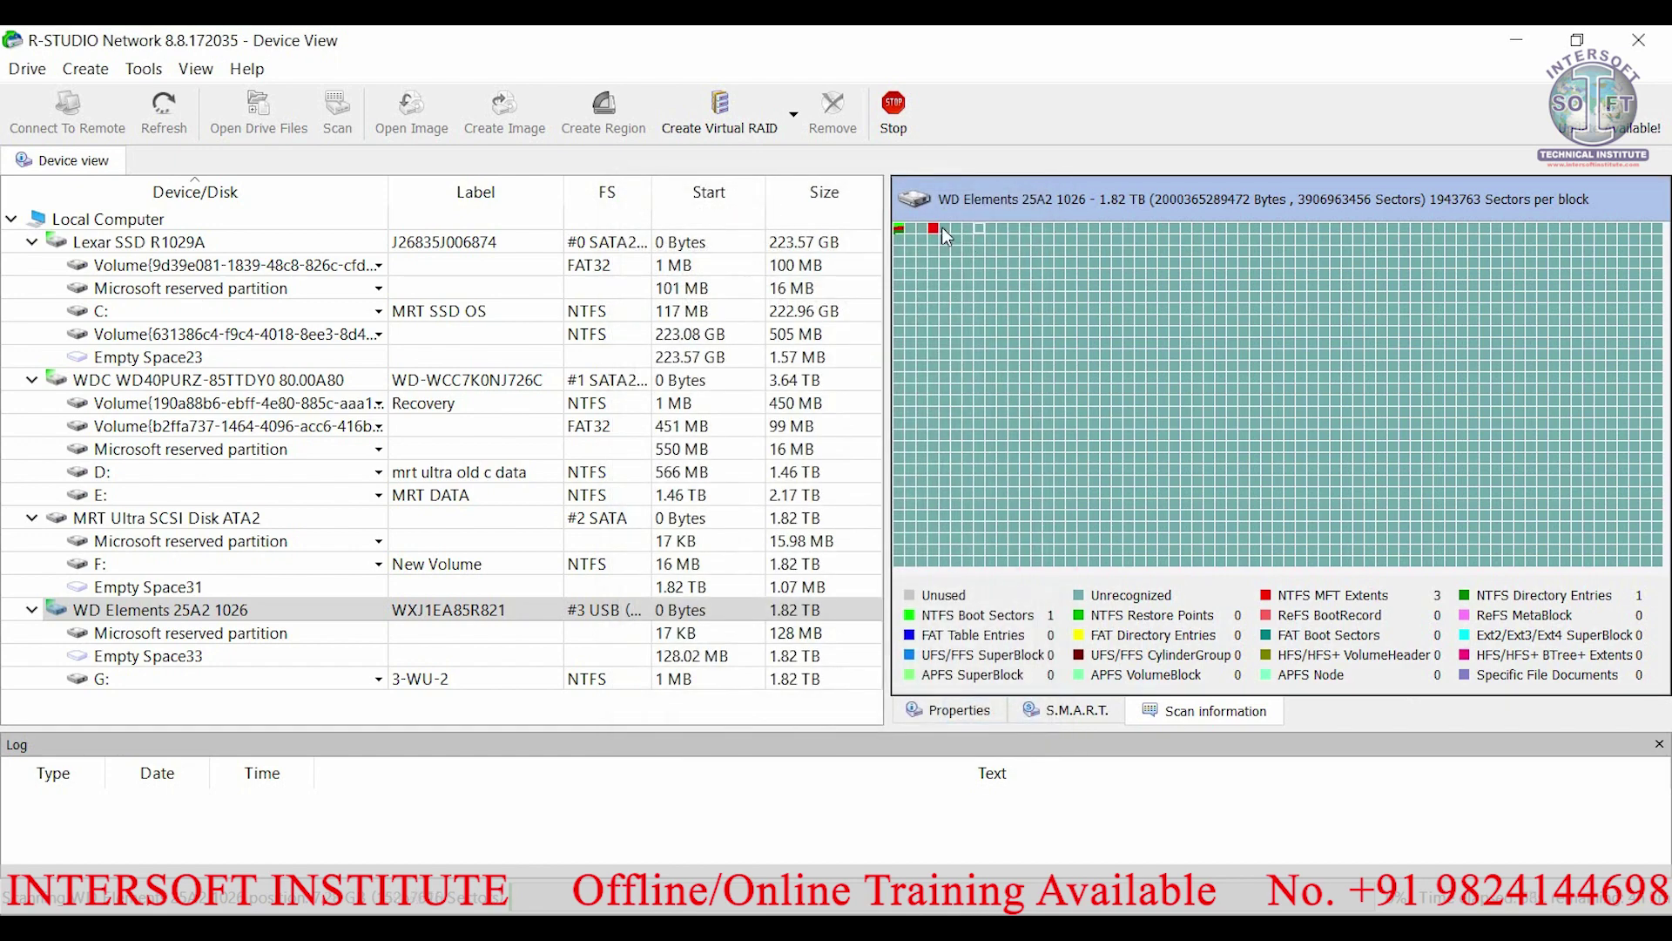
{"action": "double_click", "coordinate": [932, 234]}
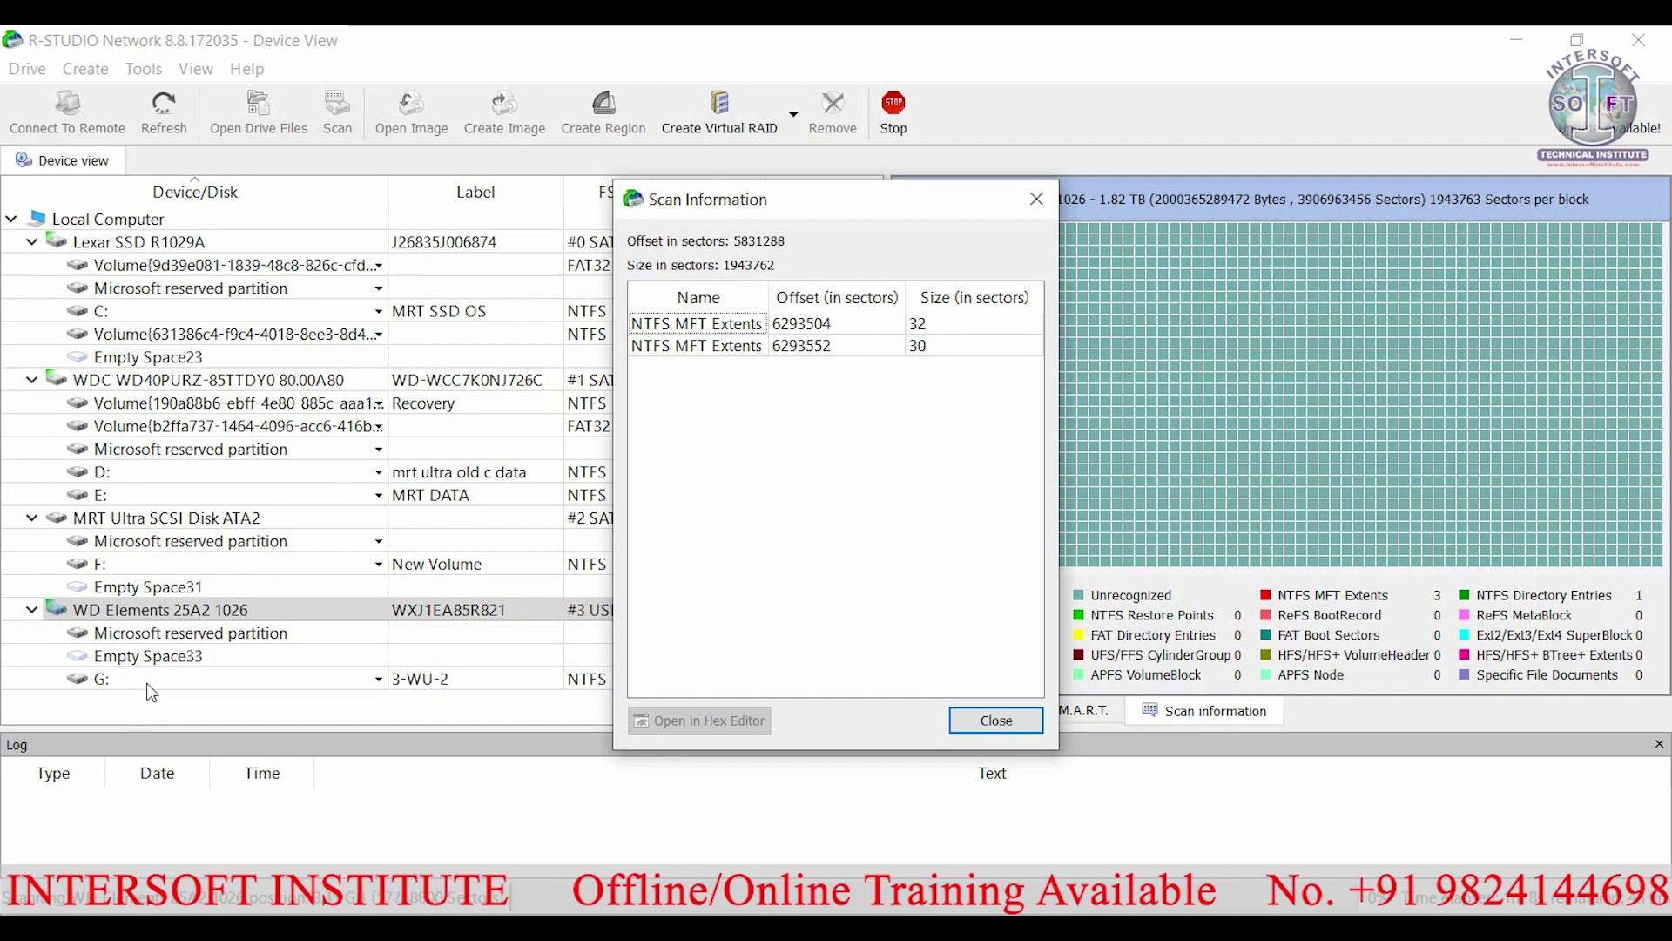
{"action": "left_click", "coordinate": [1040, 207]}
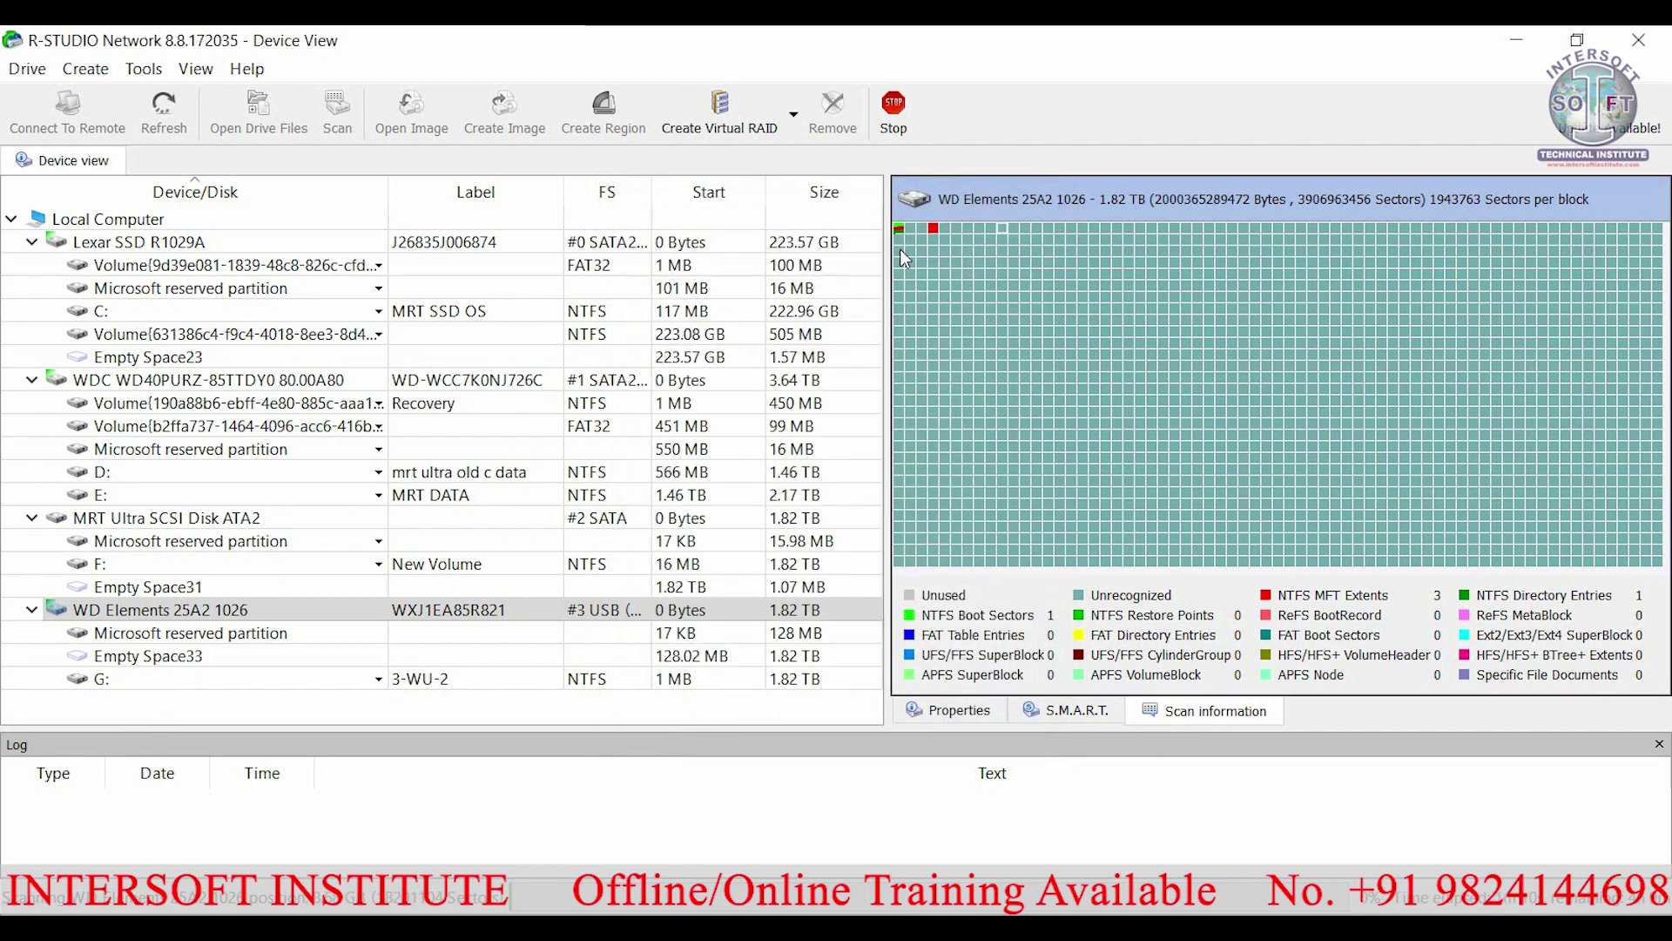
{"action": "double_click", "coordinate": [899, 235]}
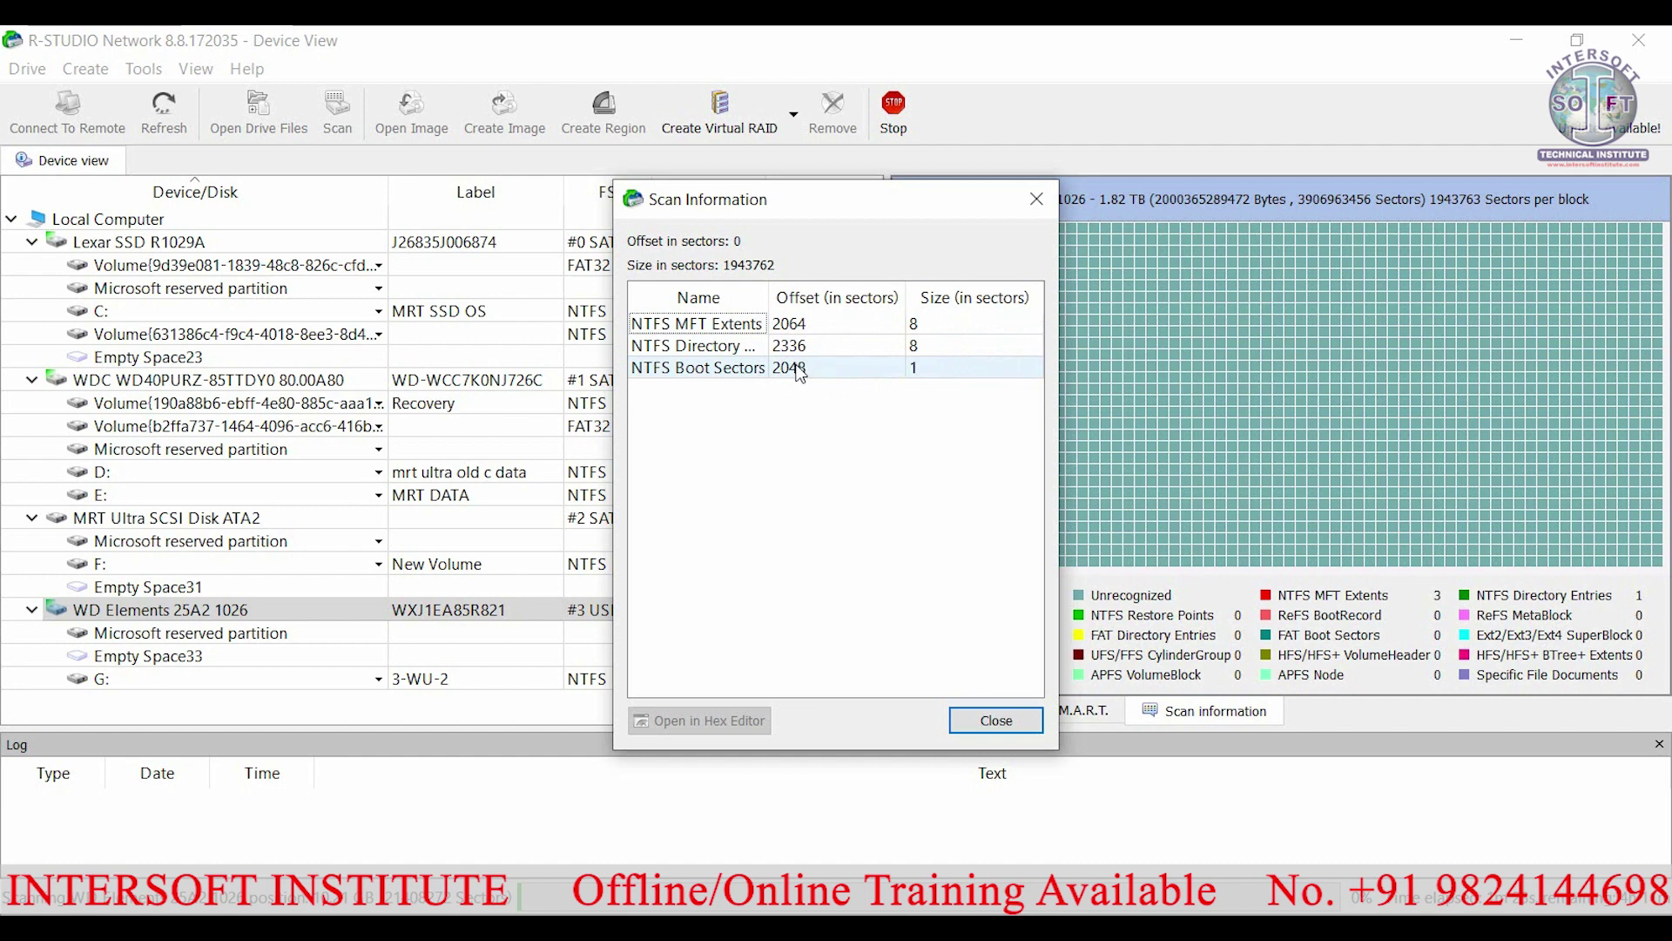
{"action": "left_click", "coordinate": [709, 369]}
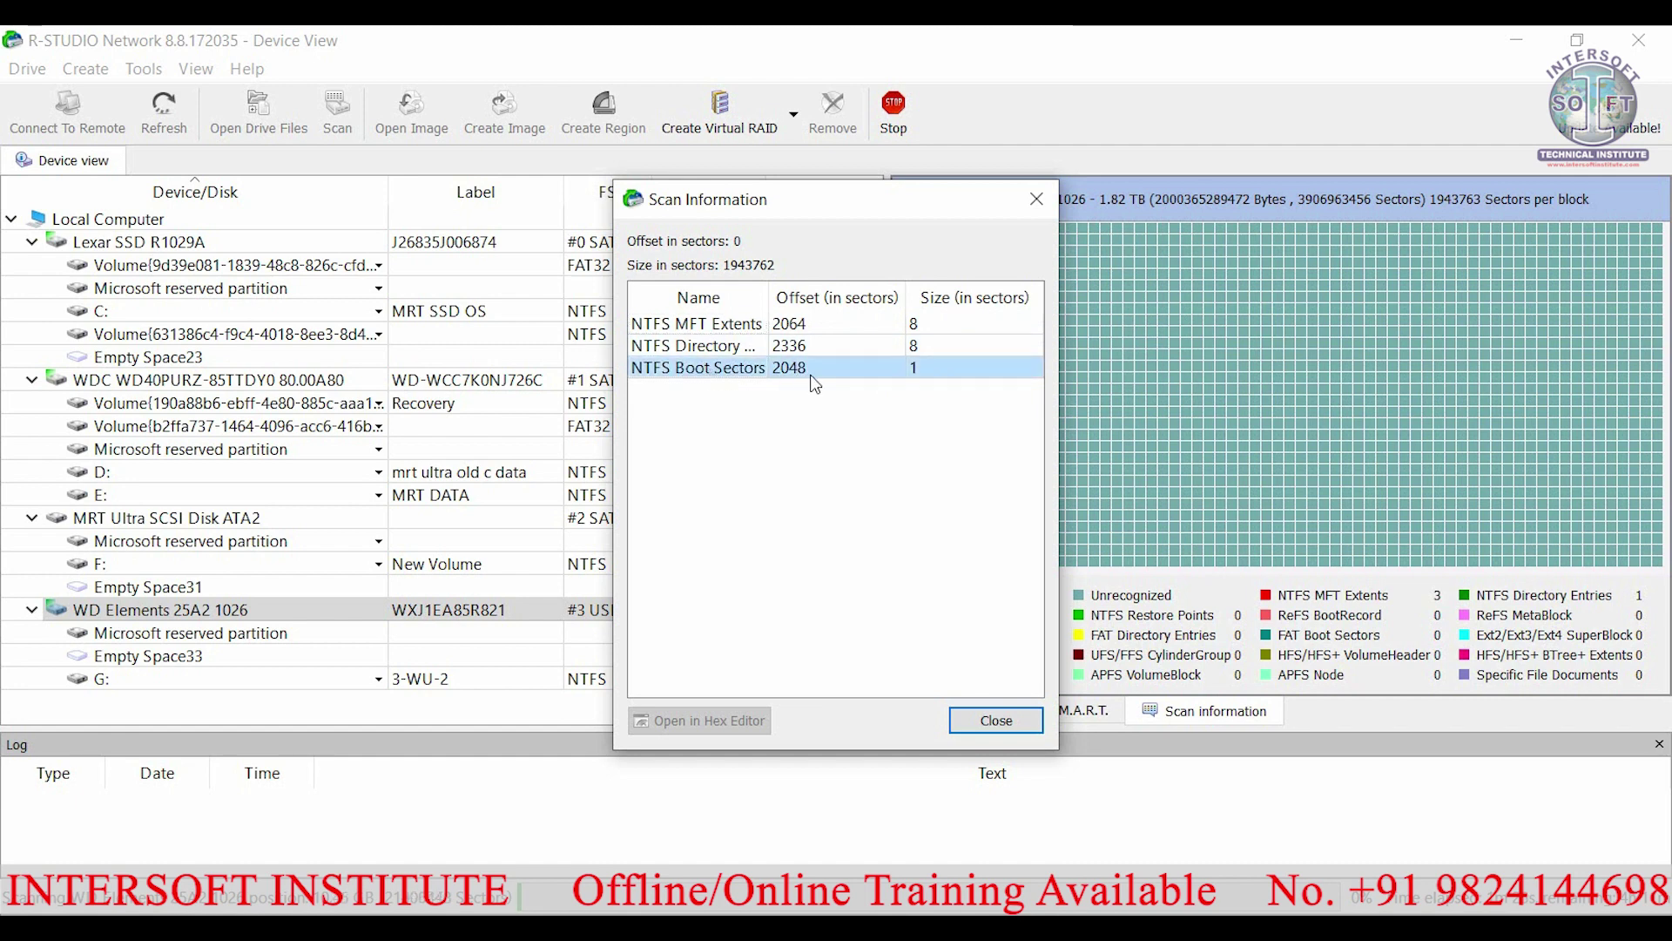
{"action": "left_click", "coordinate": [994, 720]}
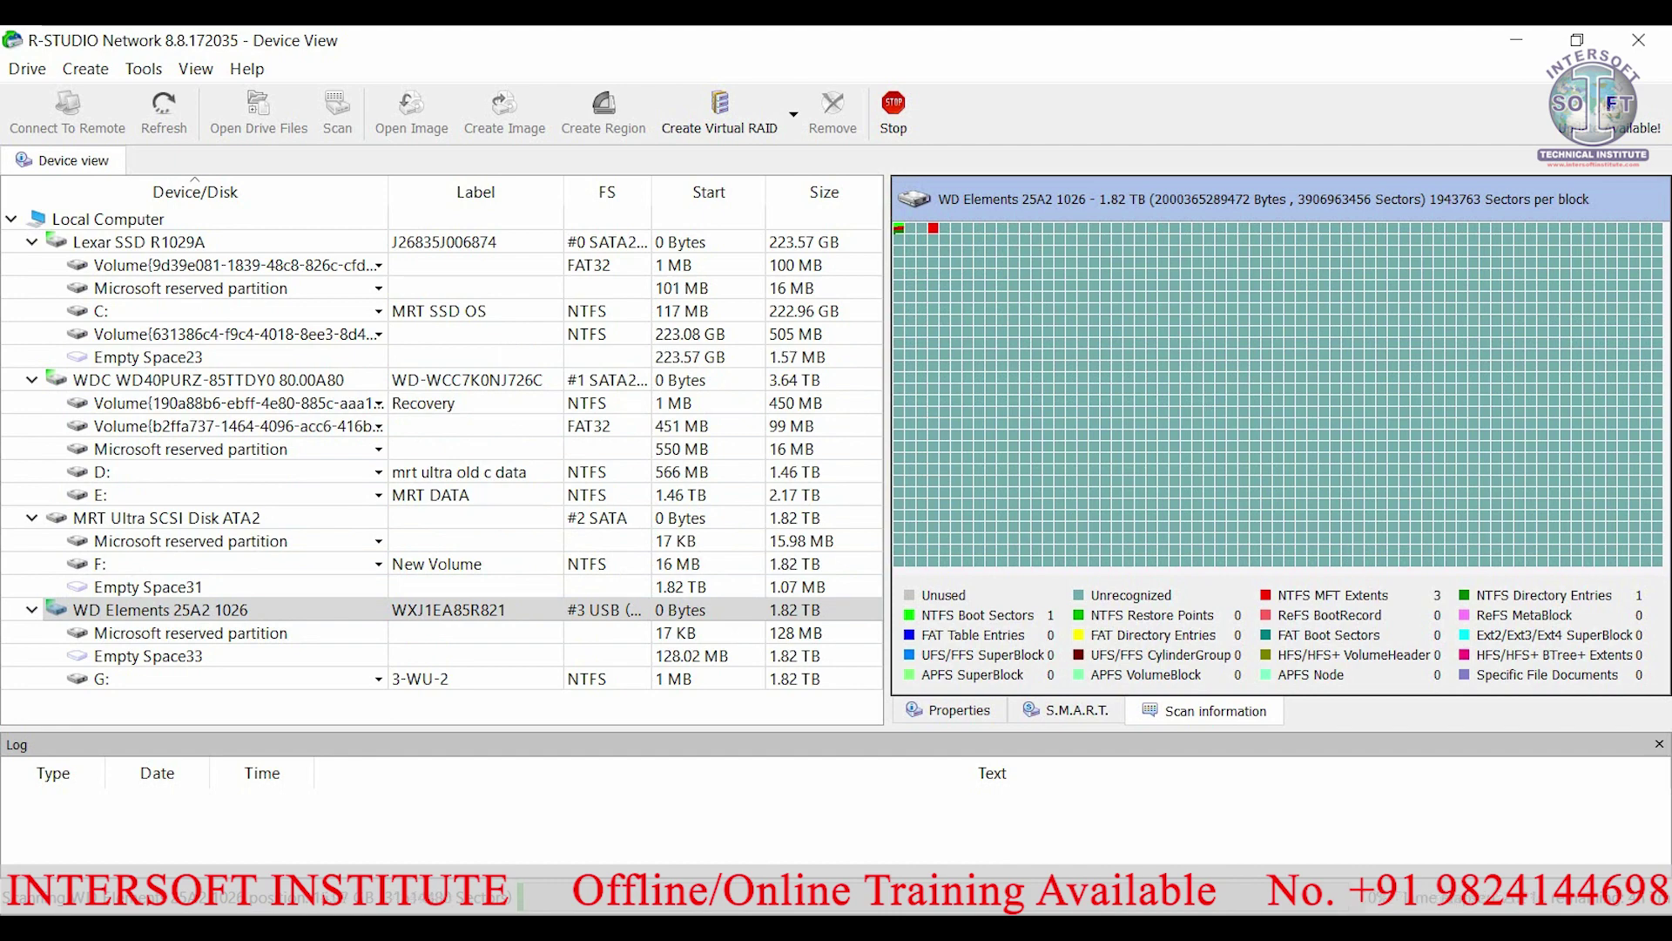
{"action": "left_click", "coordinate": [666, 797]}
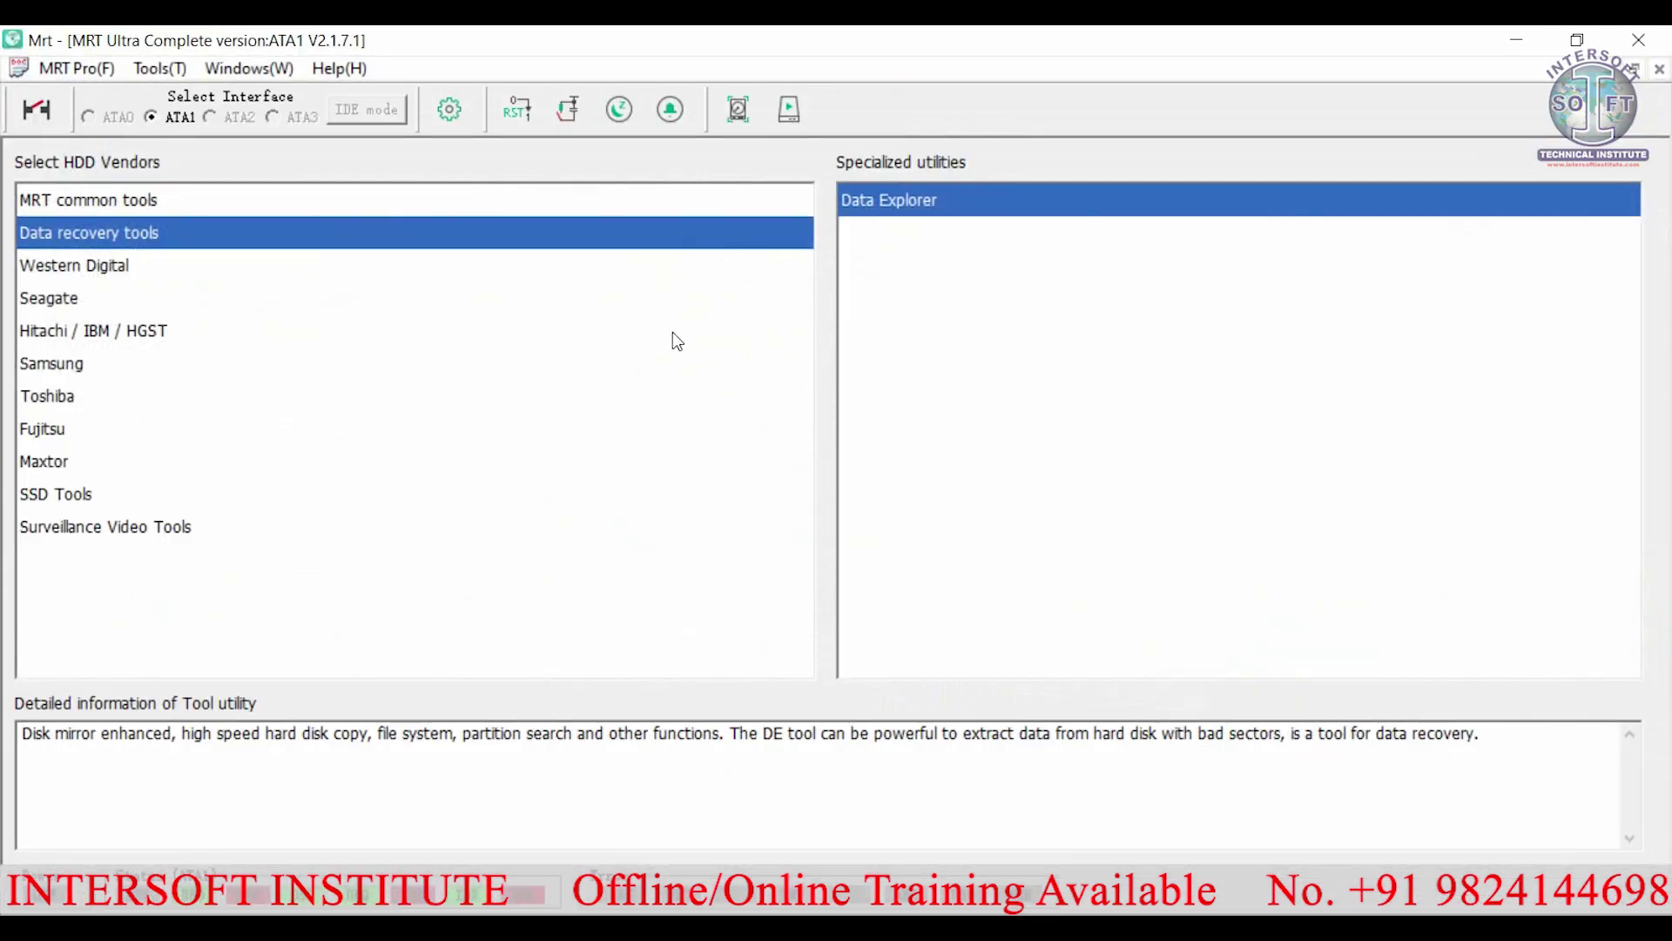
{"action": "left_click", "coordinate": [1514, 40]}
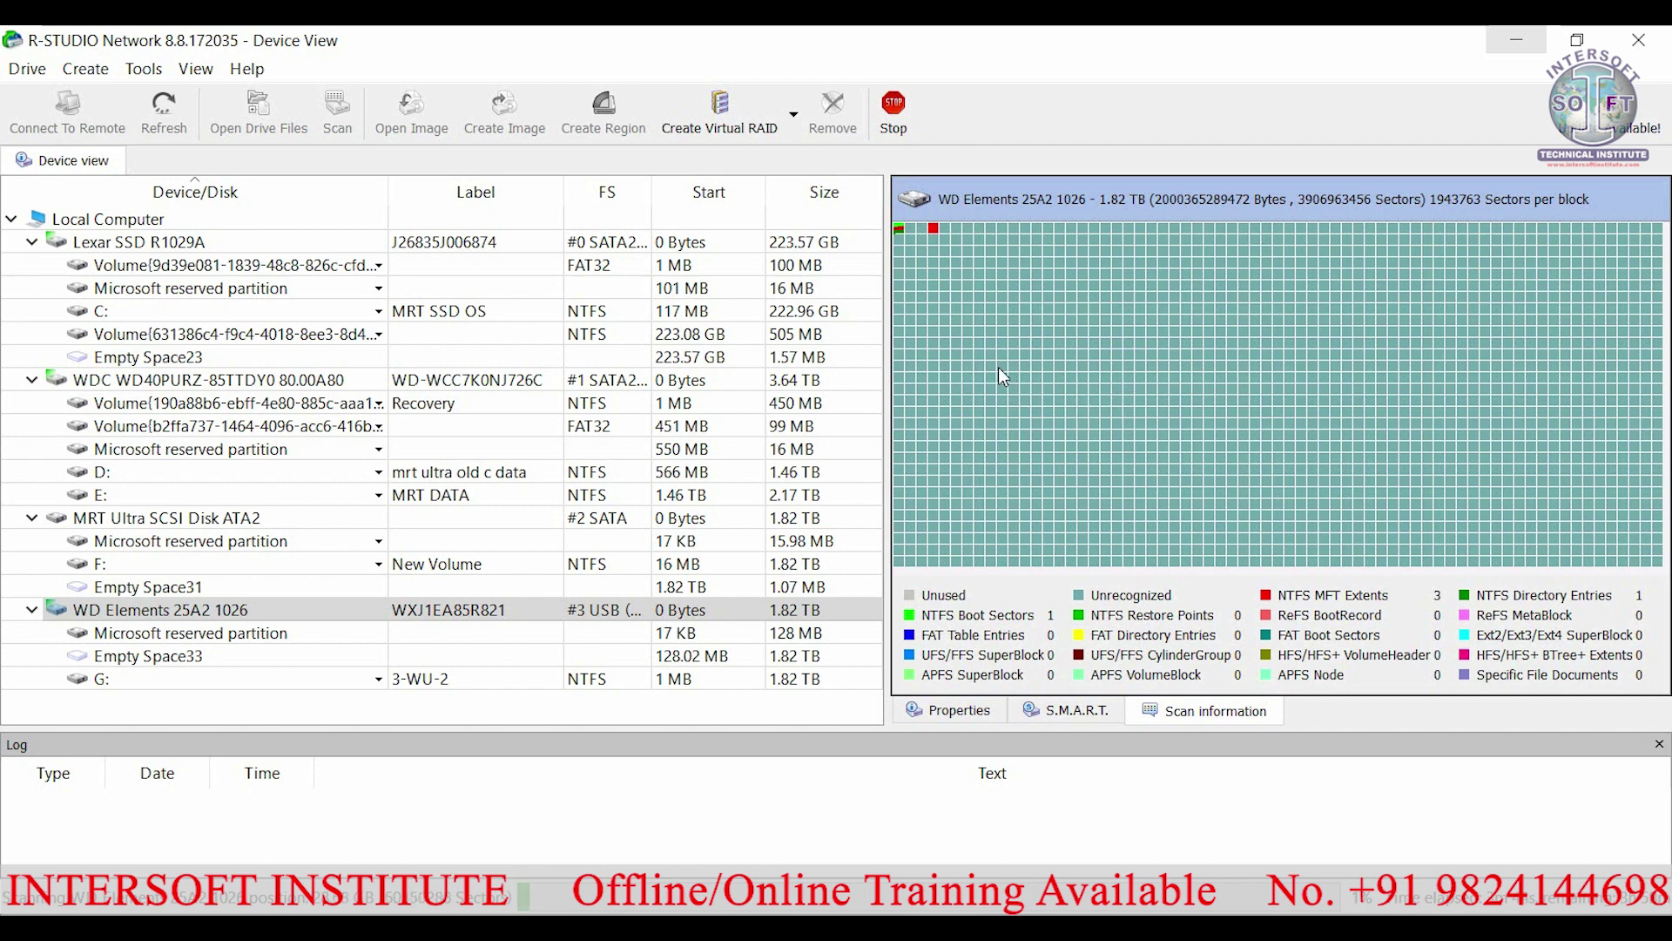
Stop the scan, open G: (Recognized4), and list System Volume Information and Metafiles.
{"action": "left_click", "coordinate": [893, 111]}
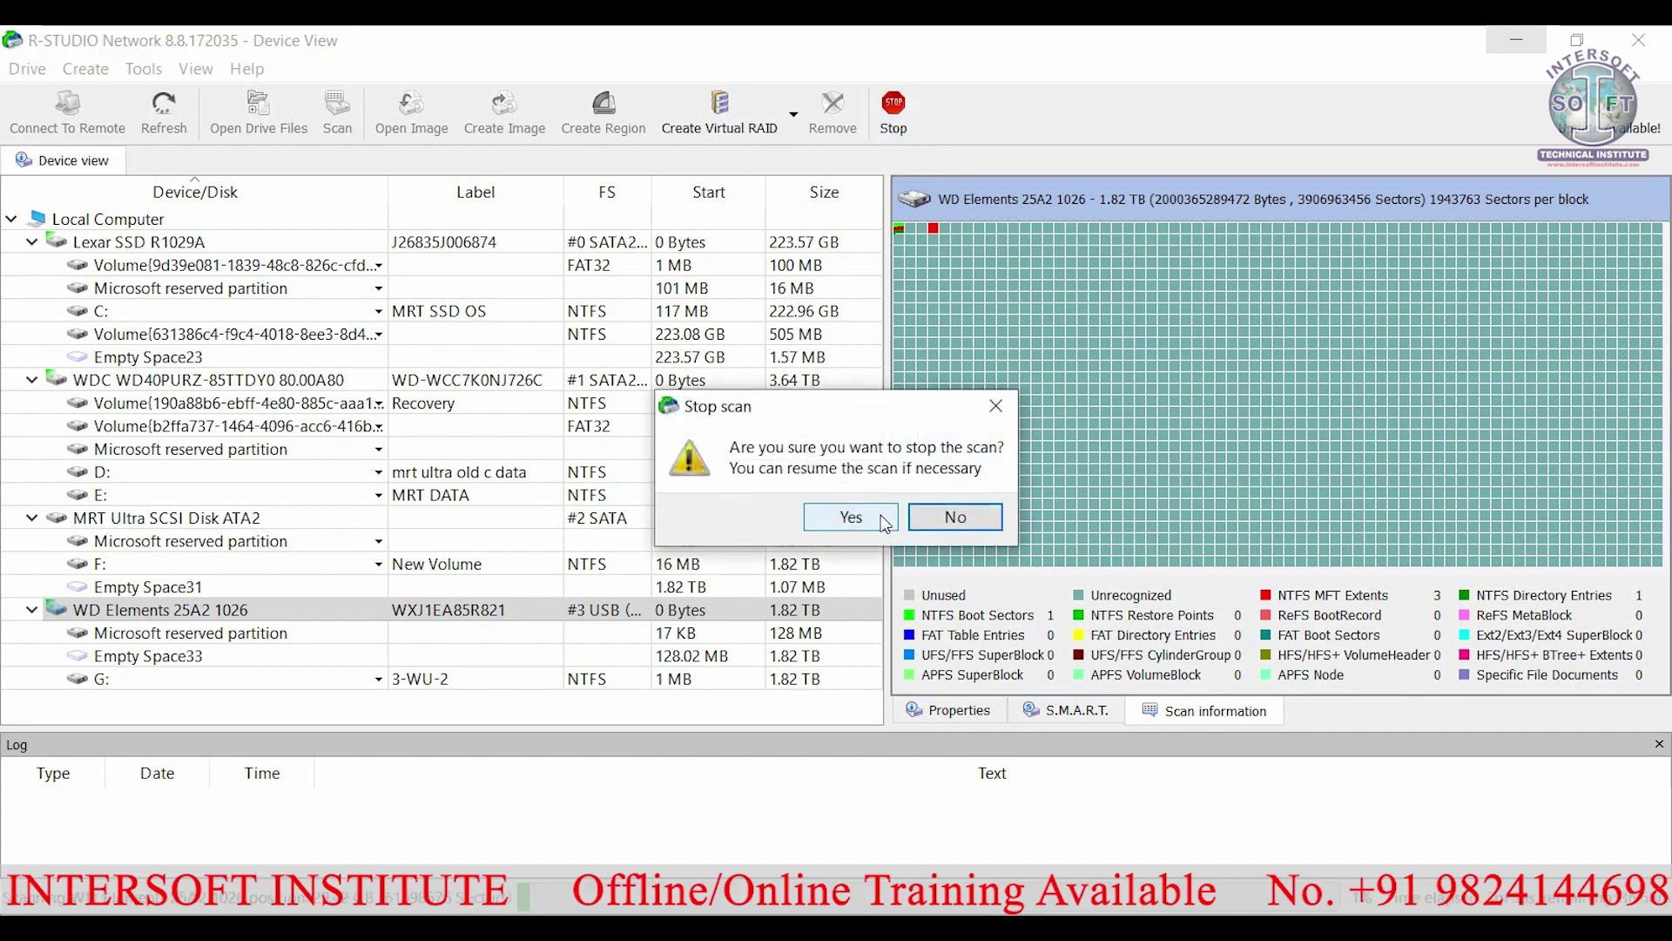
{"action": "left_click", "coordinate": [851, 516]}
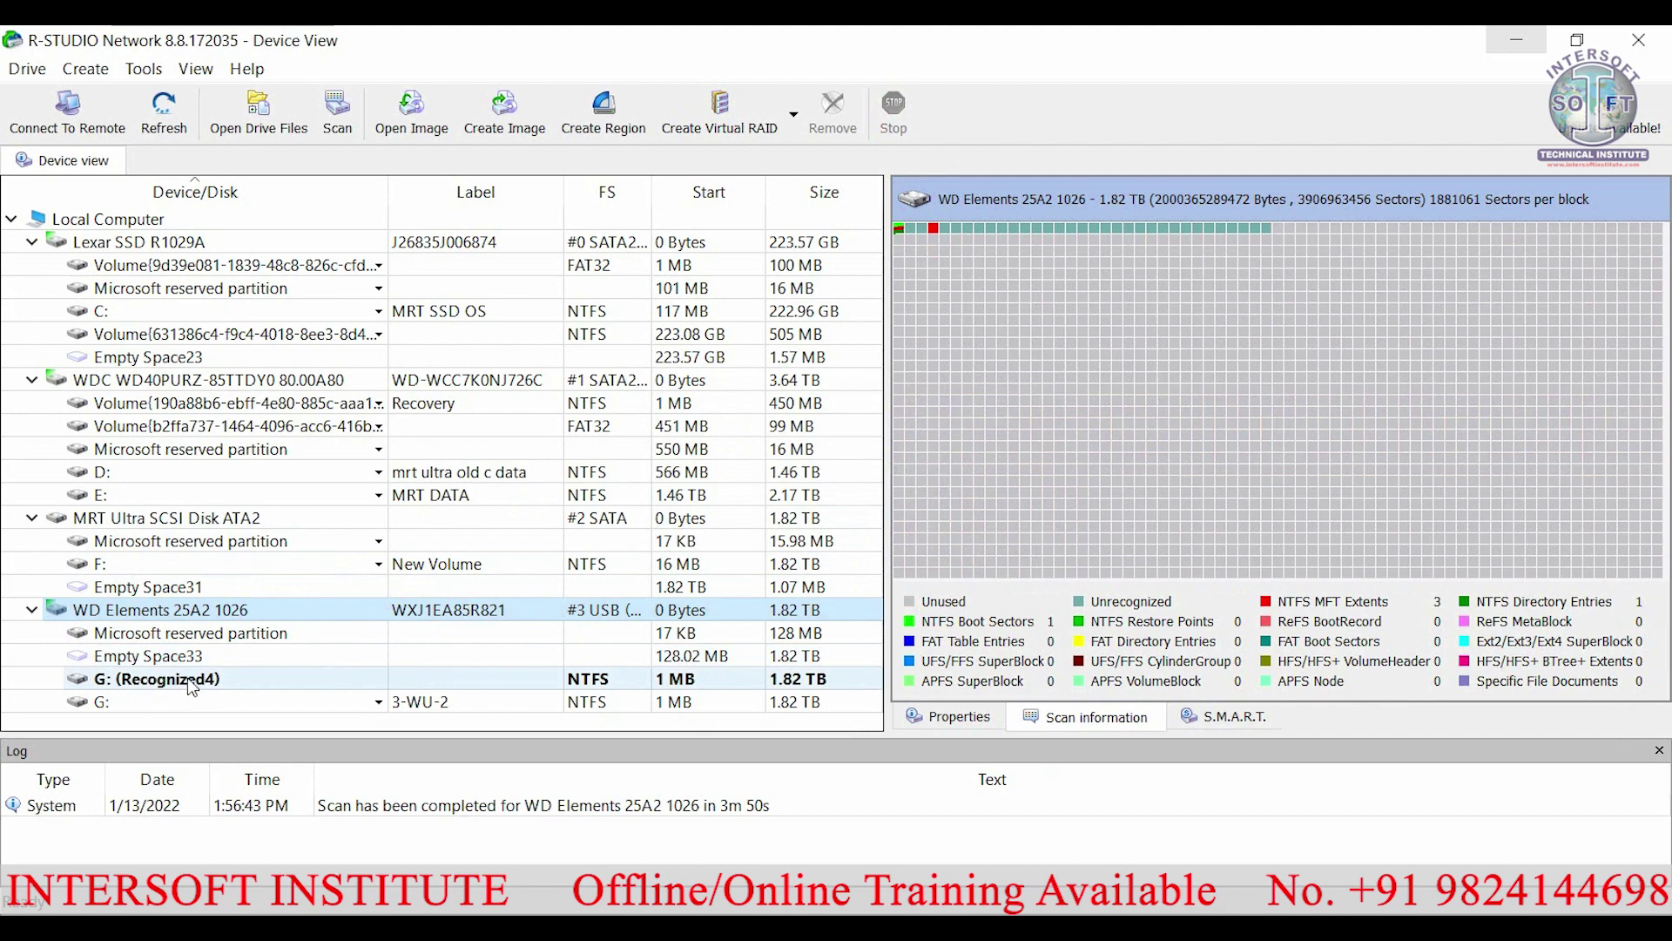
{"action": "double_click", "coordinate": [194, 679]}
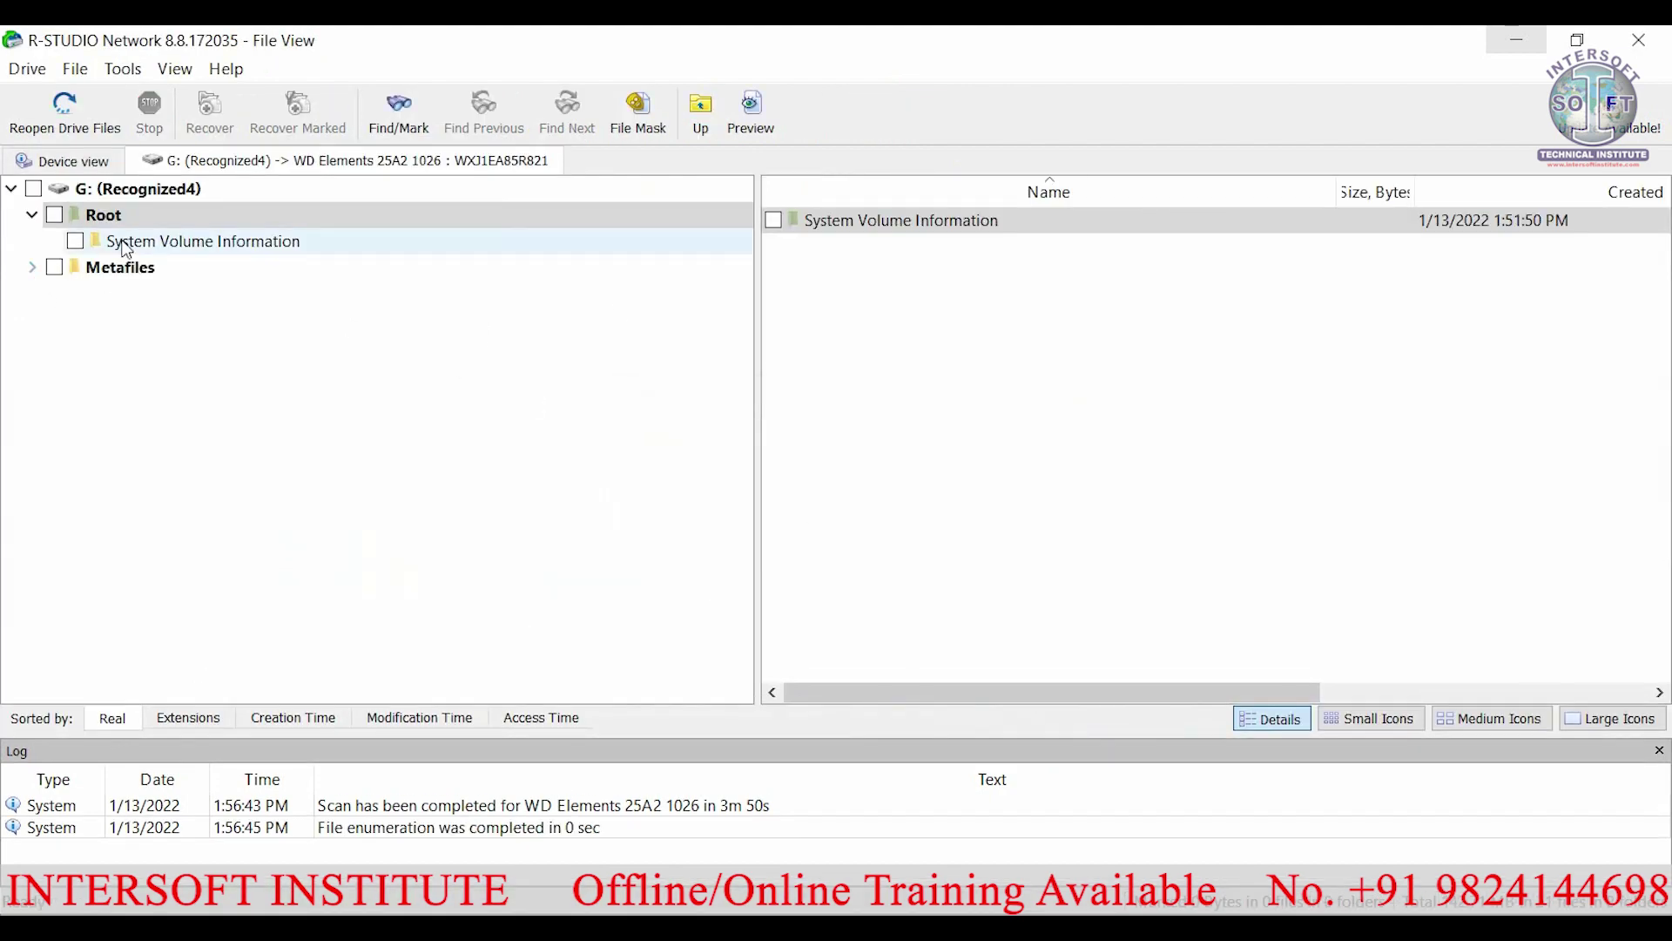
{"action": "left_click", "coordinate": [131, 243]}
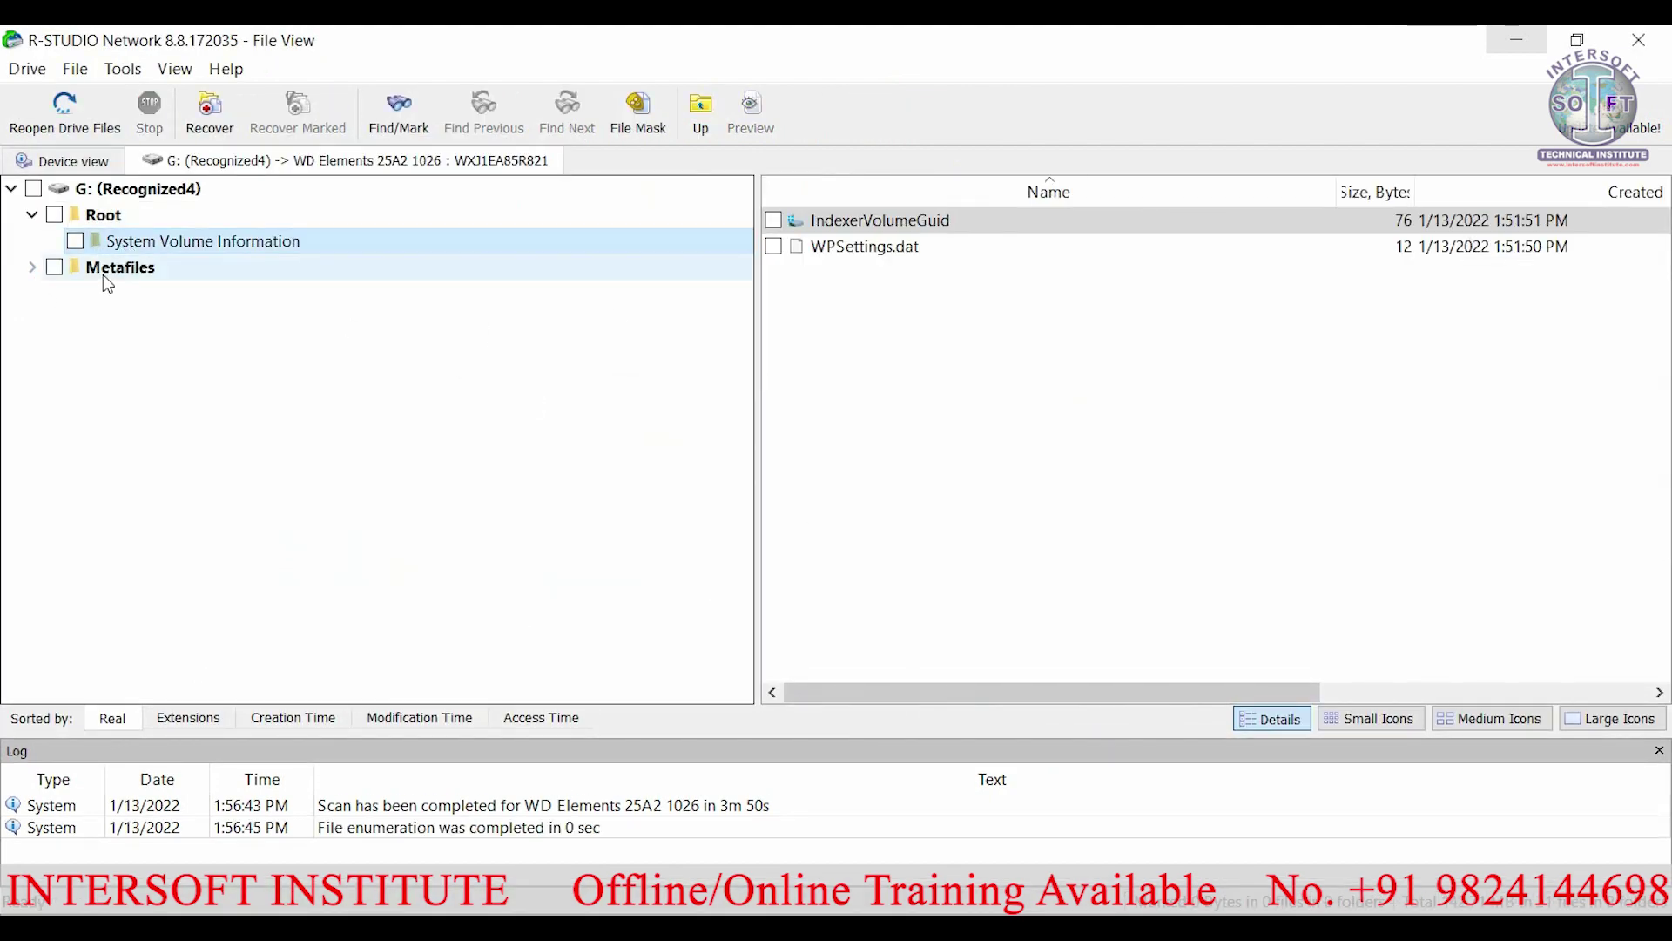
{"action": "double_click", "coordinate": [111, 269]}
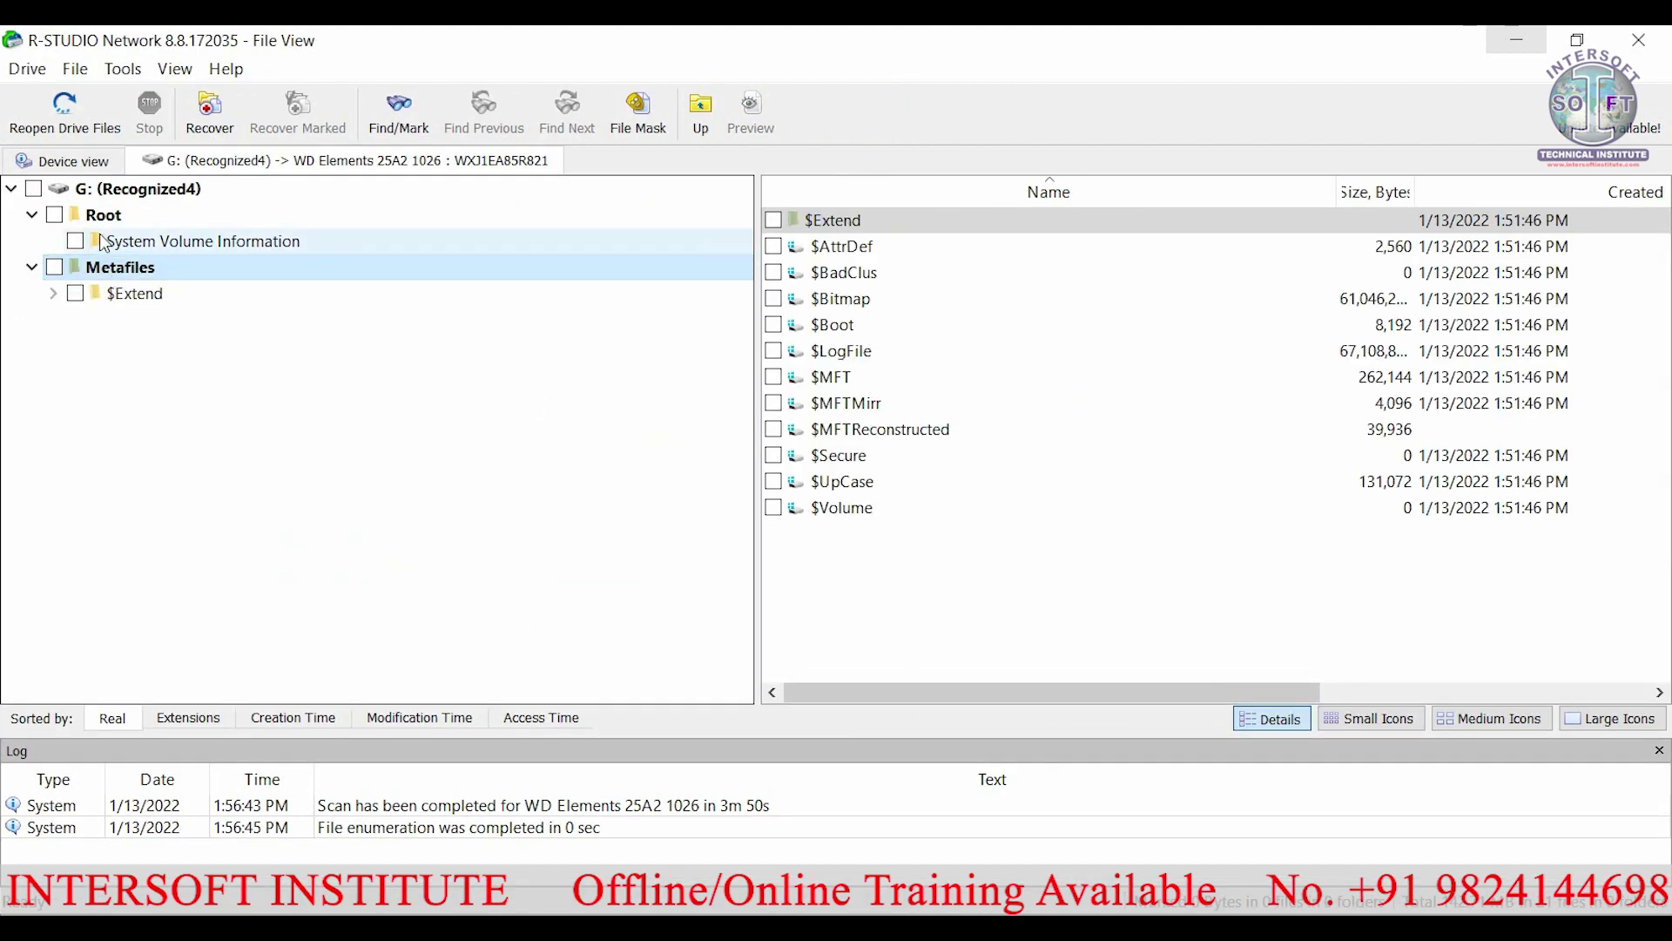
Check $Extend, Metafiles, System Volume Information and Root, then select the recognized G: partition.
{"action": "left_click", "coordinate": [134, 294]}
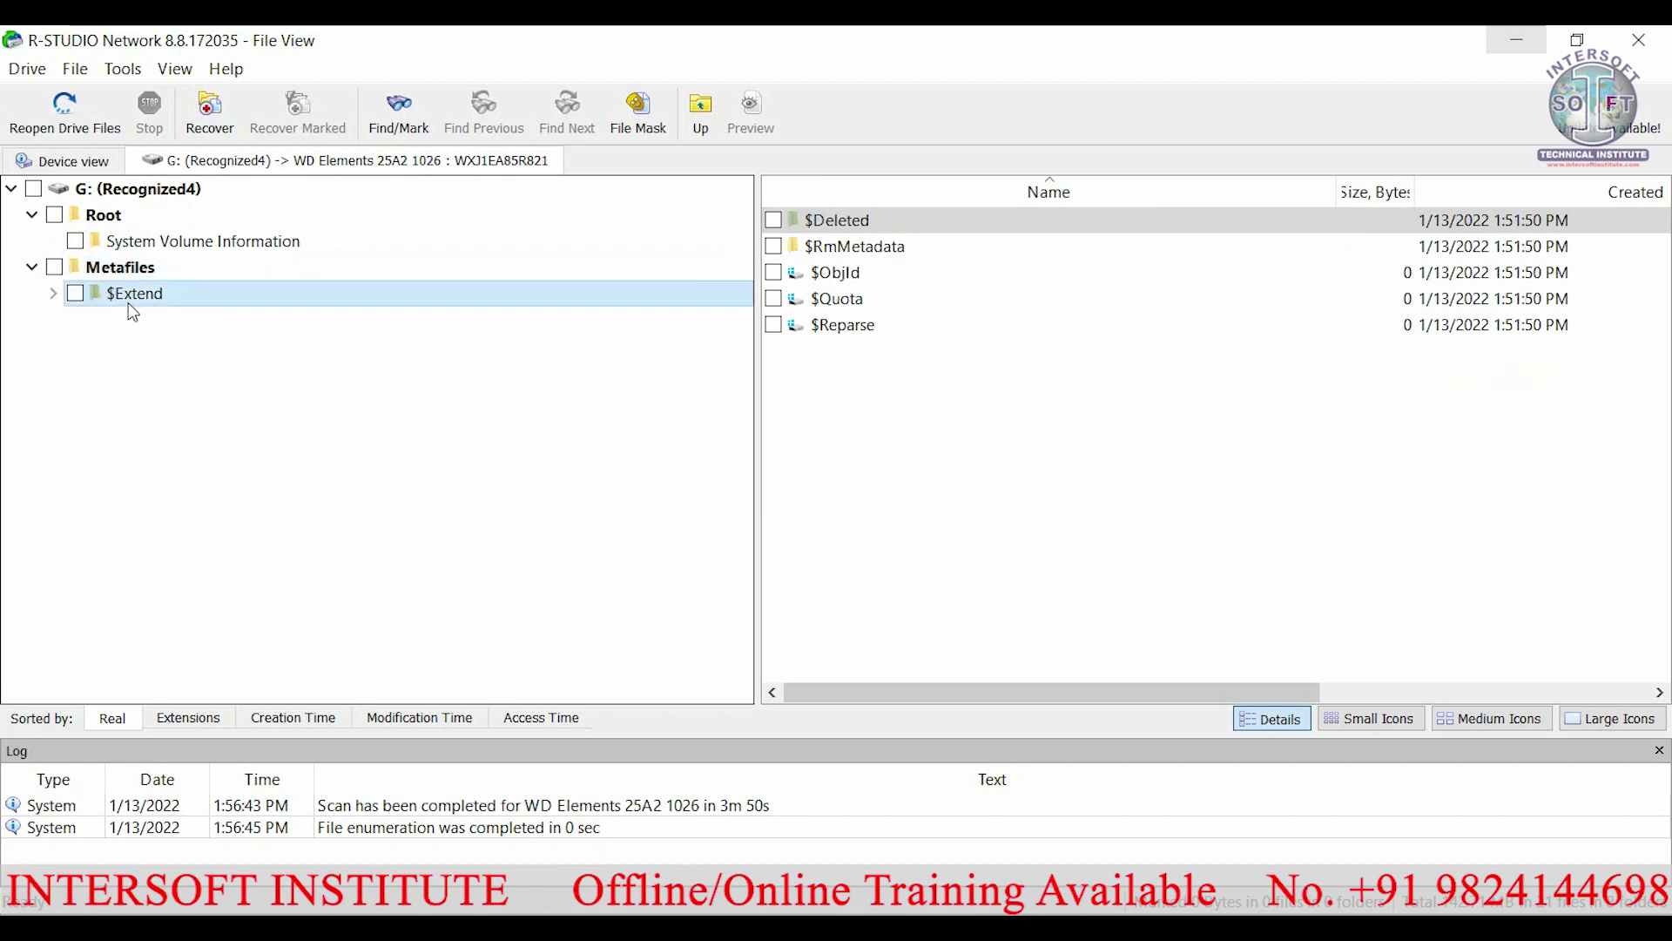
{"action": "left_click", "coordinate": [165, 267]}
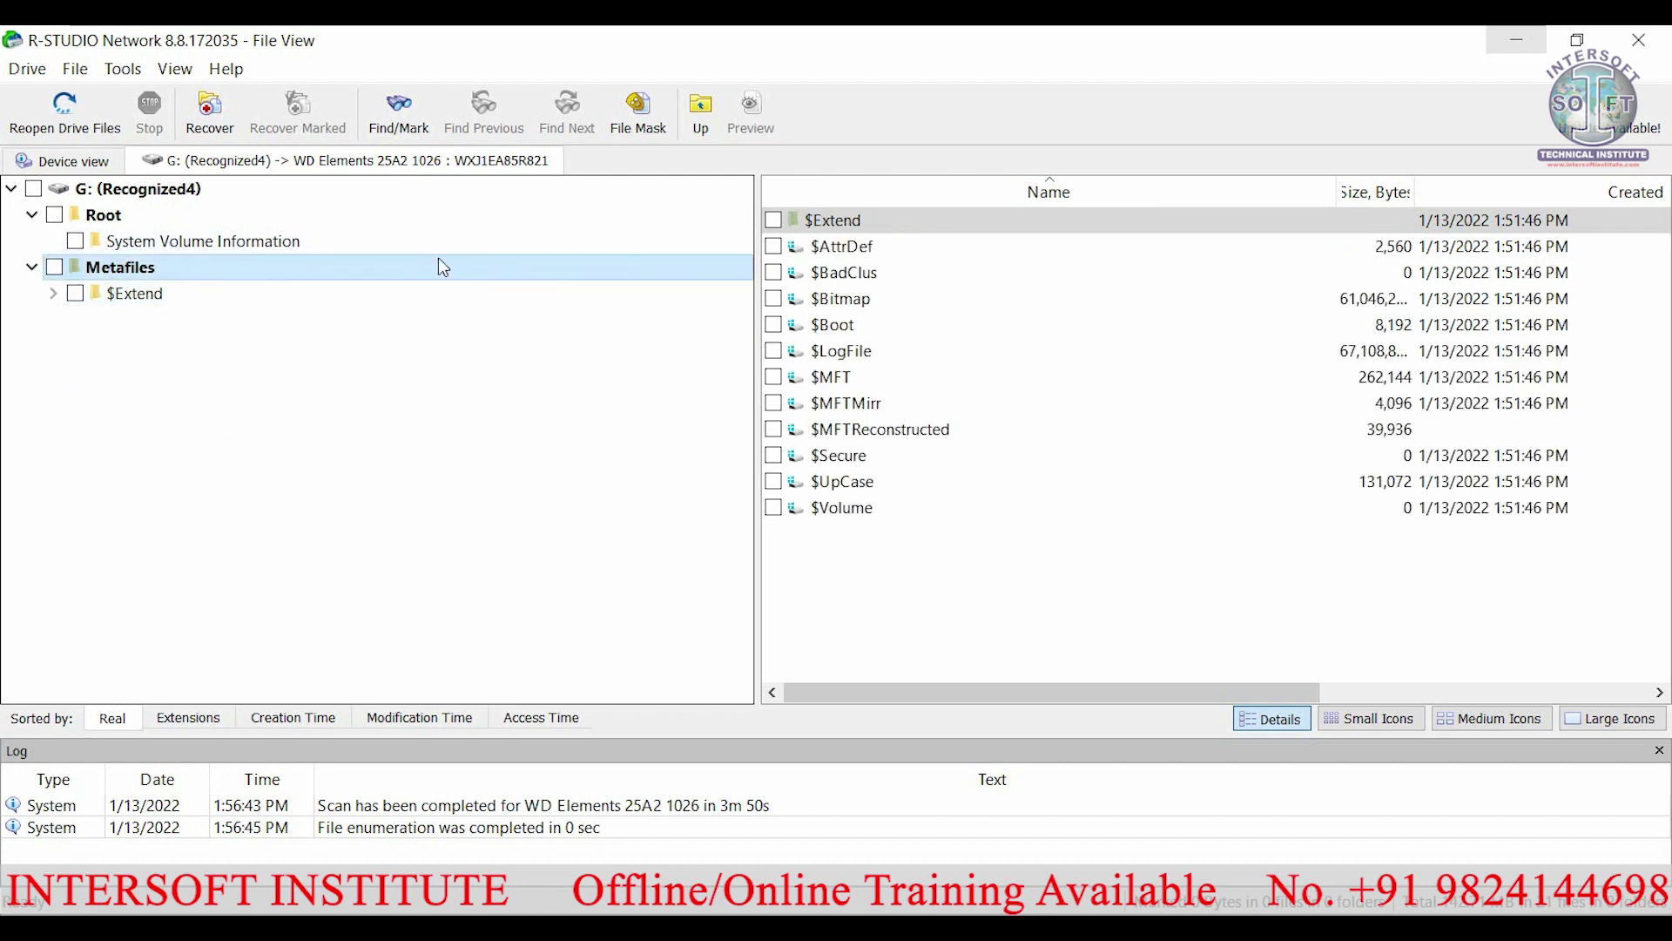
{"action": "left_click", "coordinate": [272, 244]}
{"action": "left_click", "coordinate": [102, 215]}
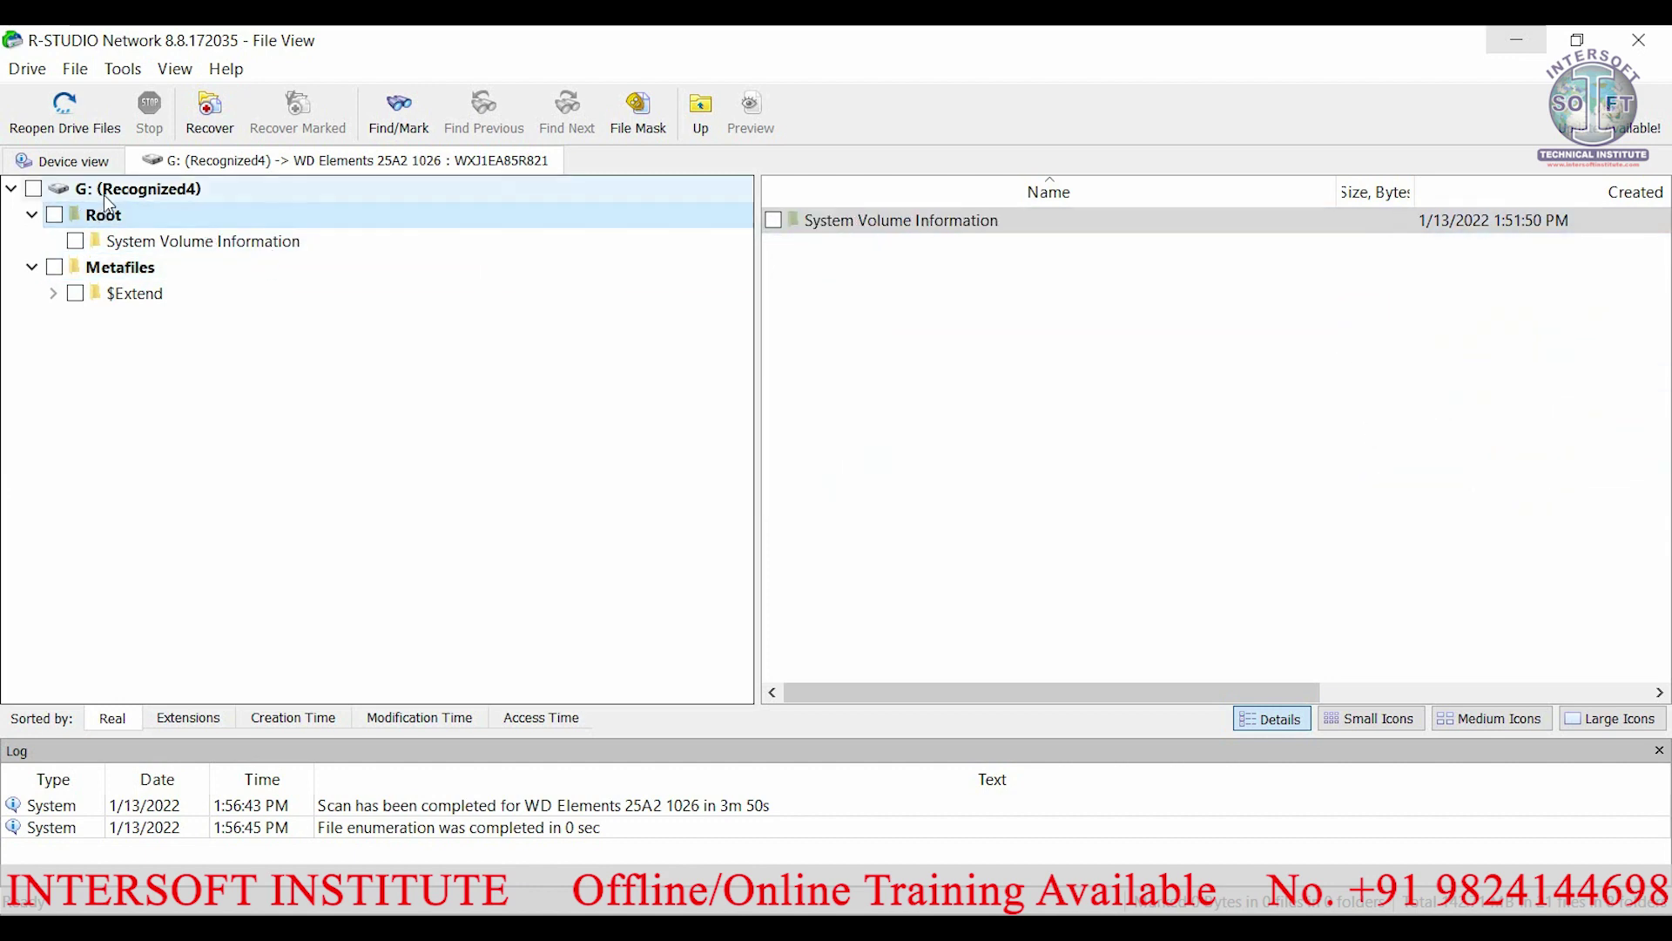
{"action": "left_click", "coordinate": [136, 188]}
View the existing G: 3-WU-2 volume's files, return to Device View, and close R-Studio.
{"action": "left_click", "coordinate": [71, 159]}
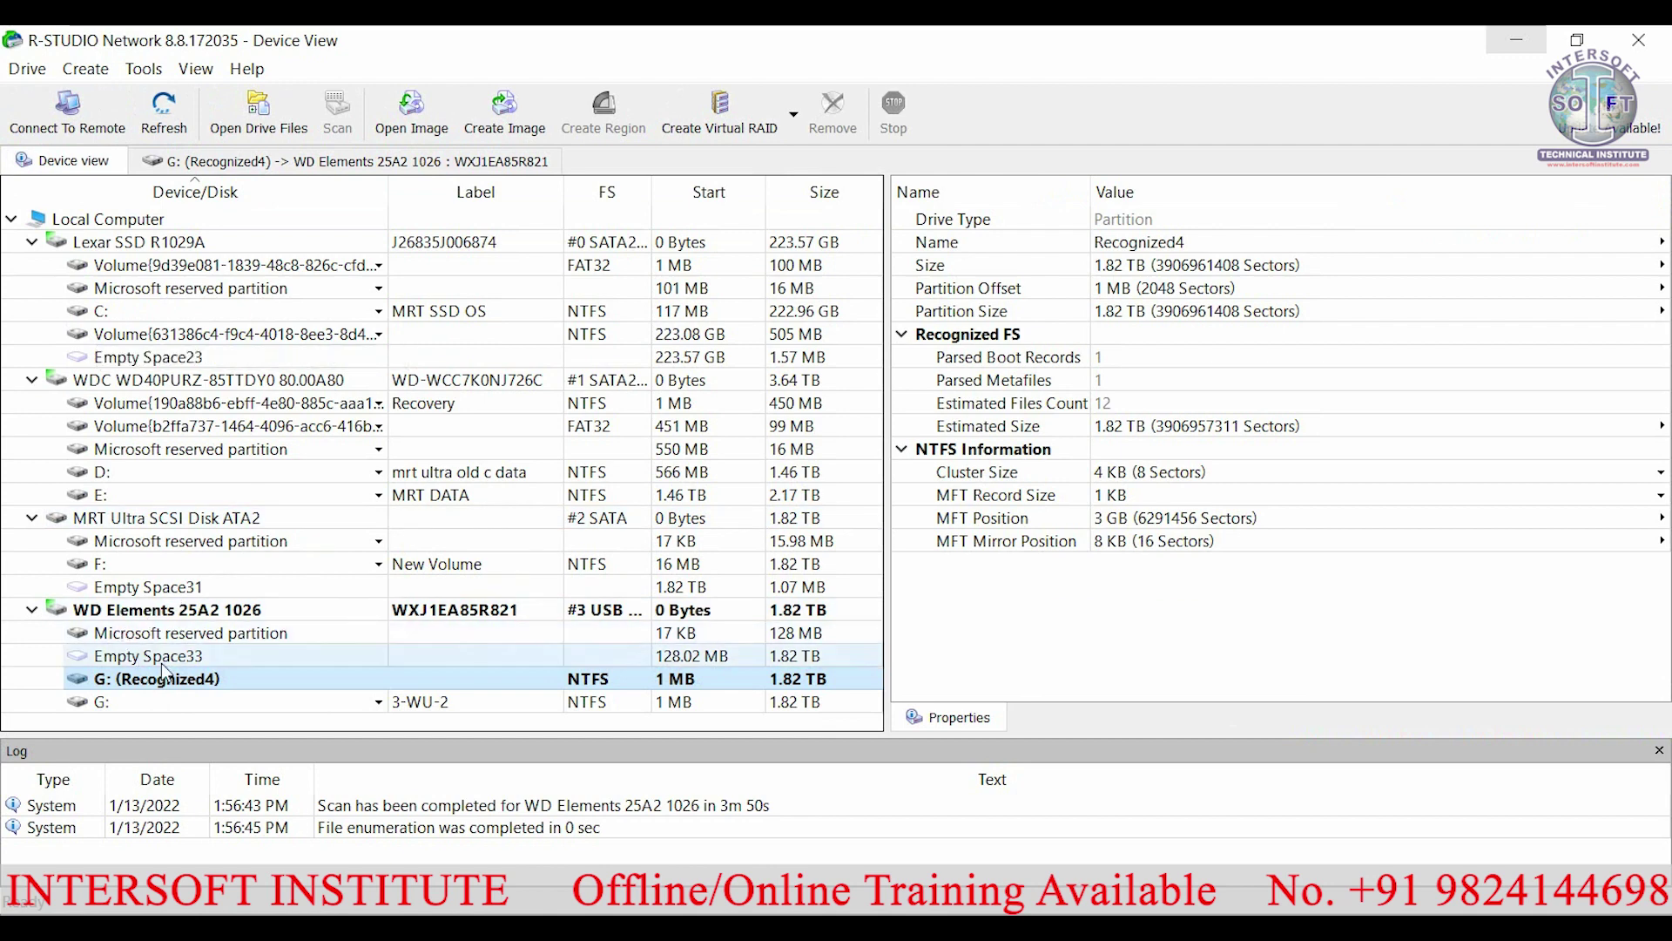
{"action": "double_click", "coordinate": [202, 704]}
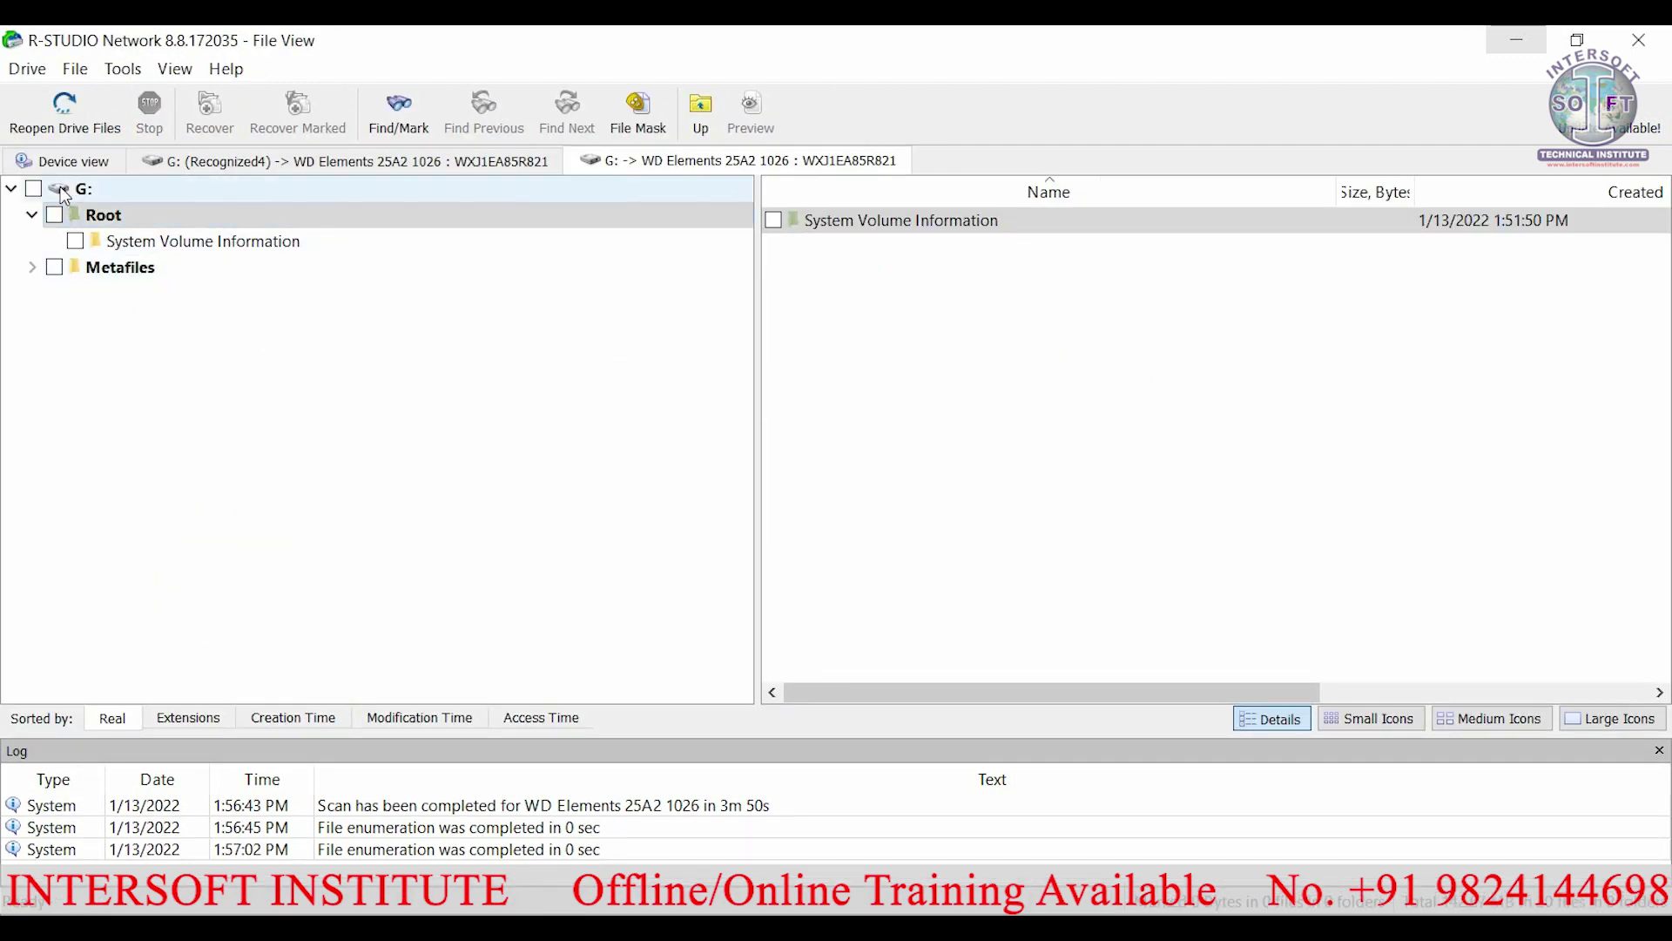
{"action": "left_click", "coordinate": [72, 160]}
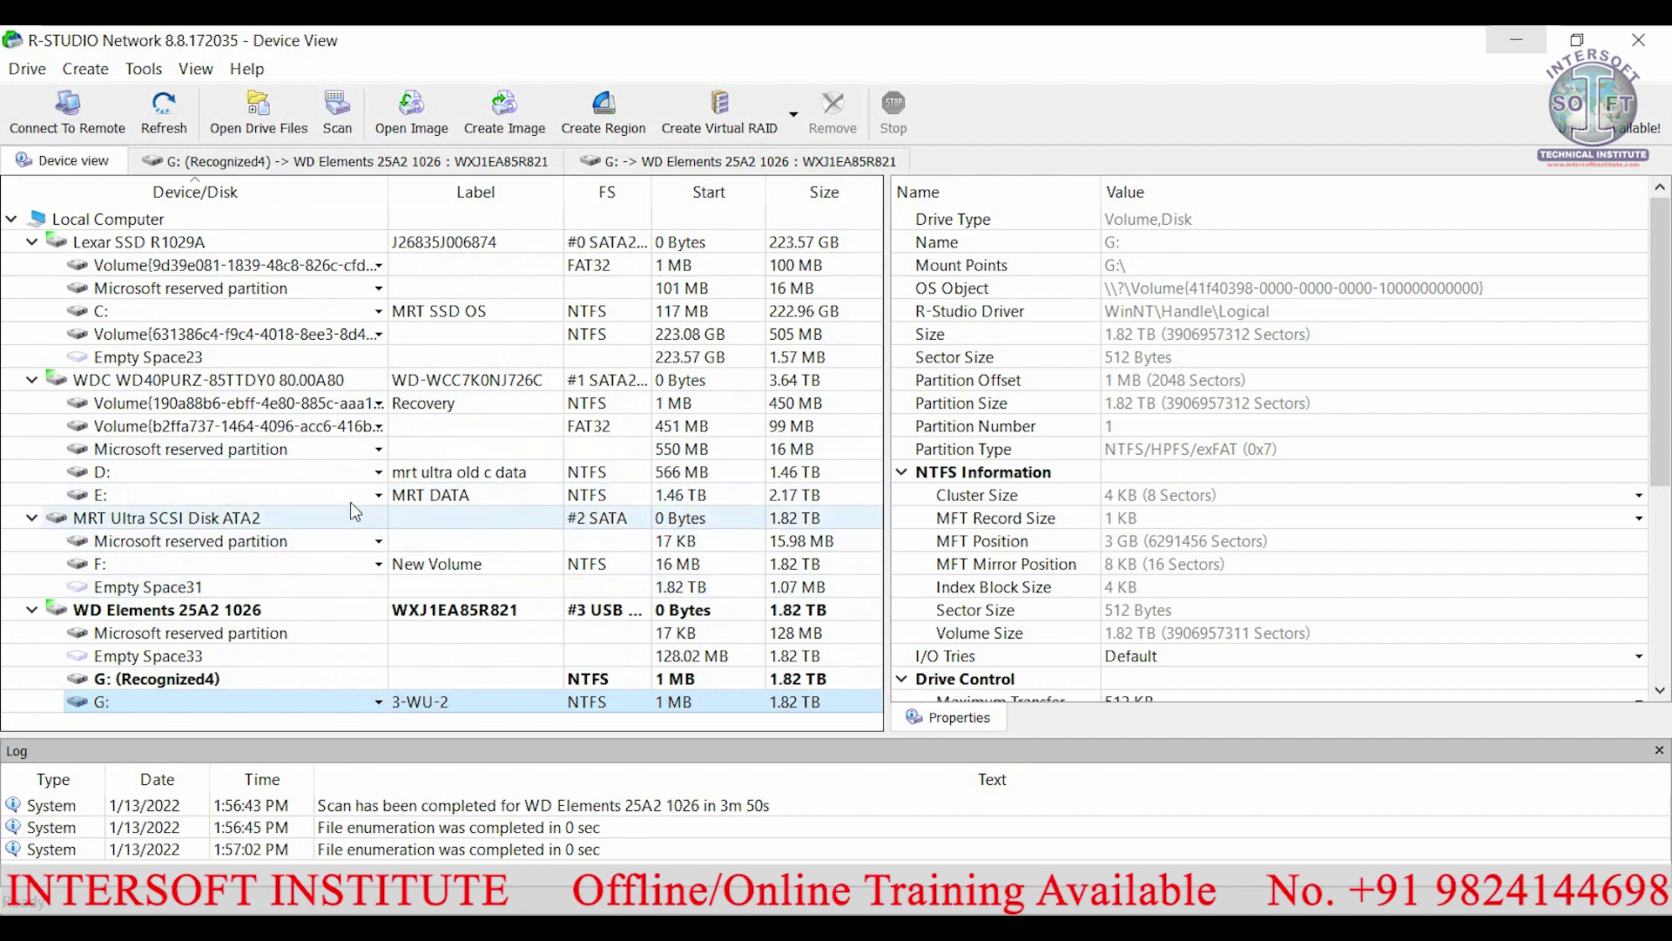
{"action": "left_click", "coordinate": [1643, 43]}
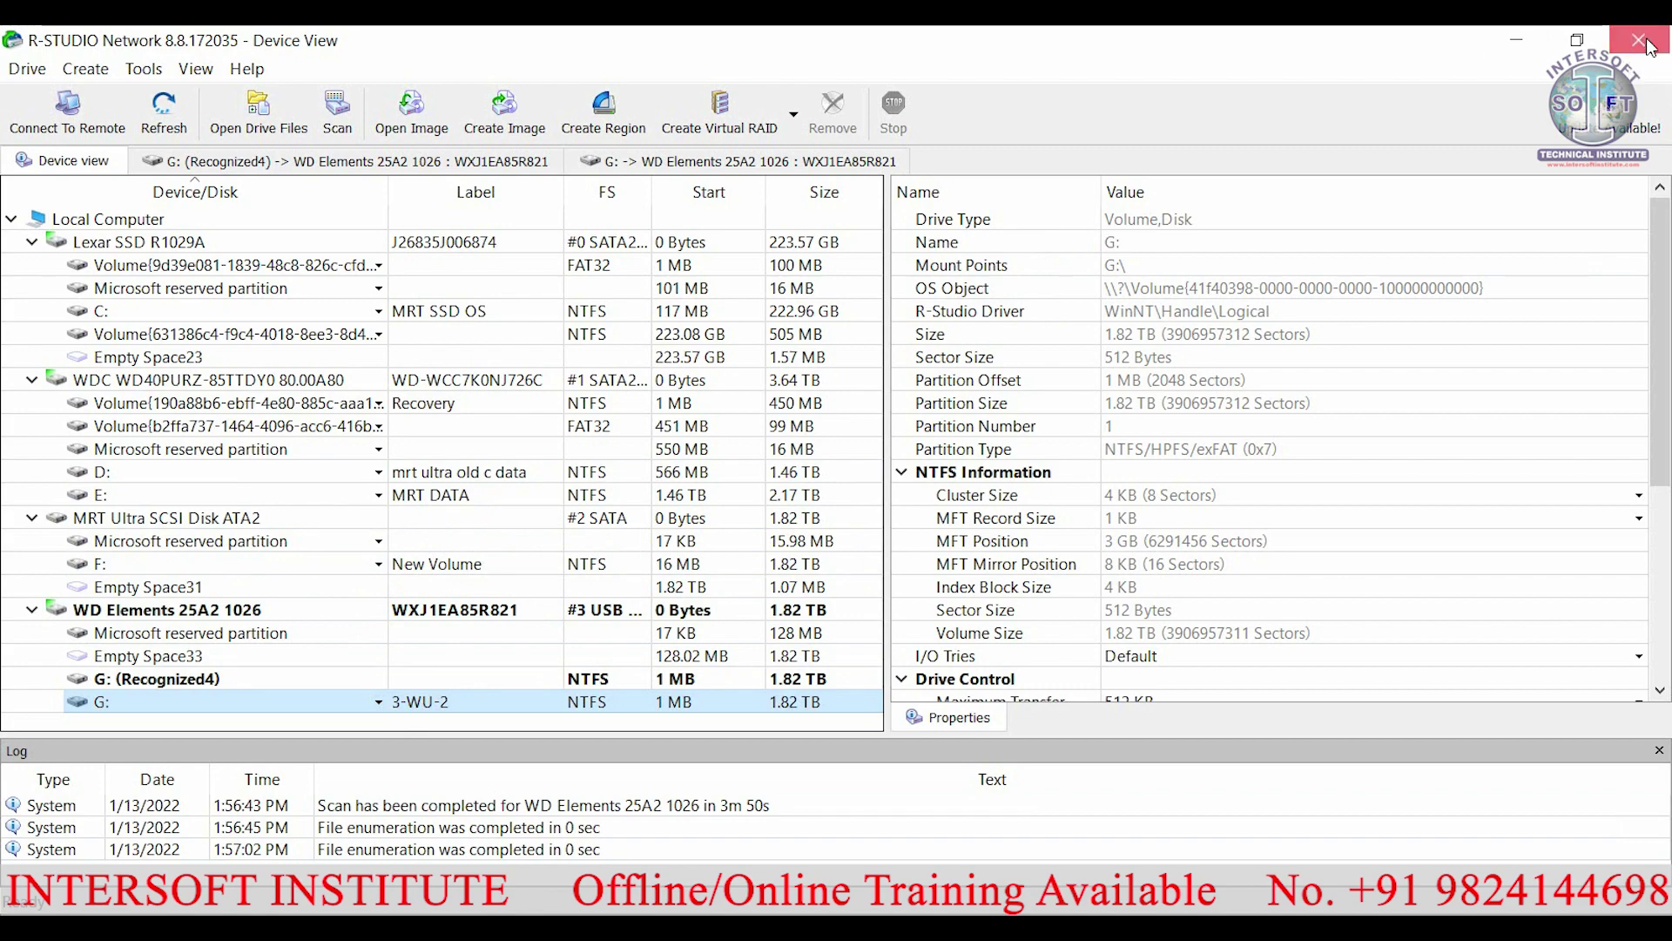